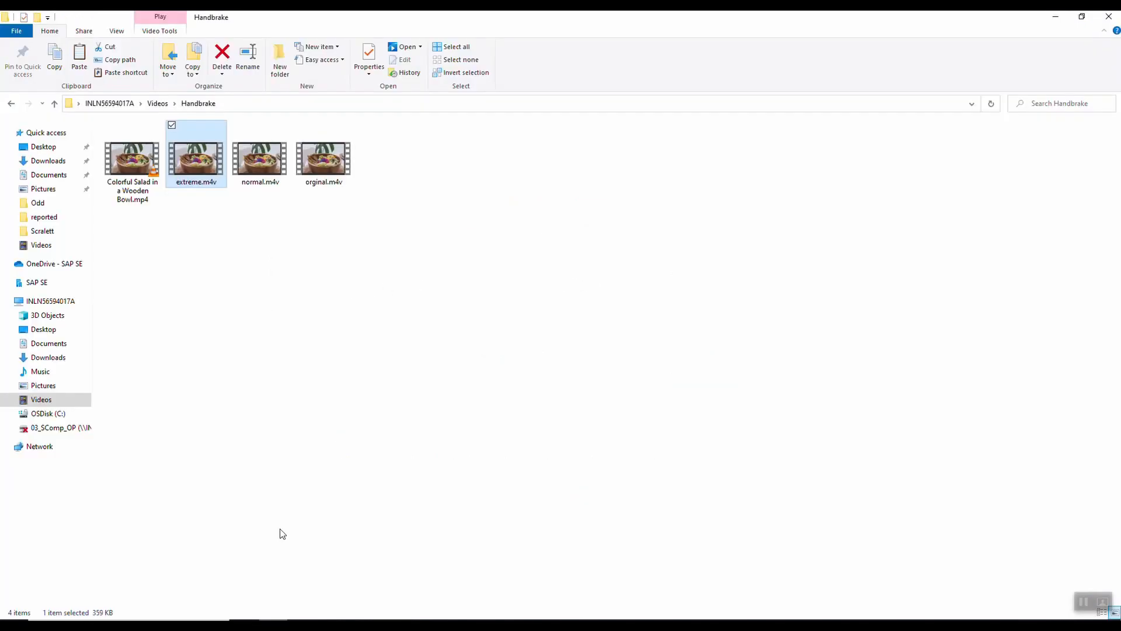
Play the video orginal.m4v from the Handbrake folder and close the player.
left_click(350, 251)
double_click(325, 159)
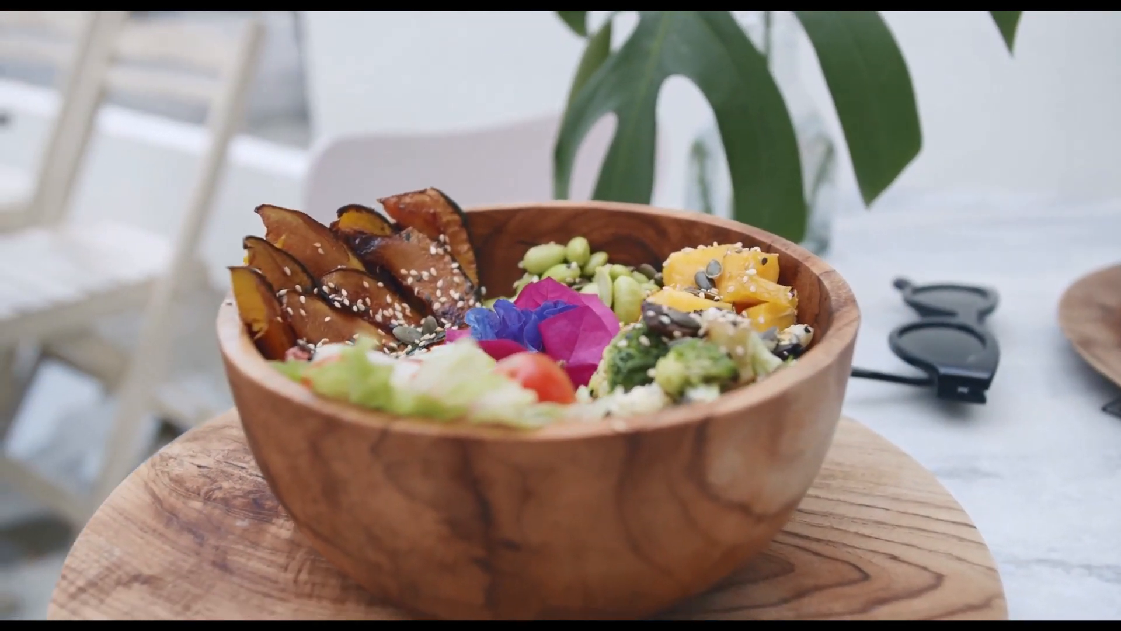
mouse_move(597, 328)
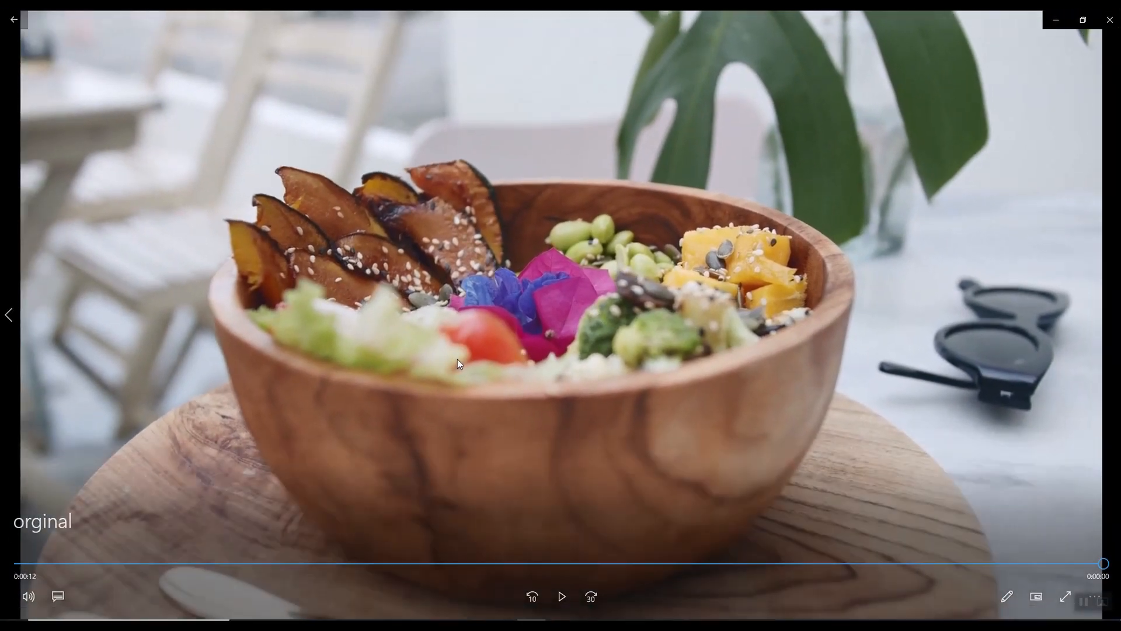
left_click(1109, 20)
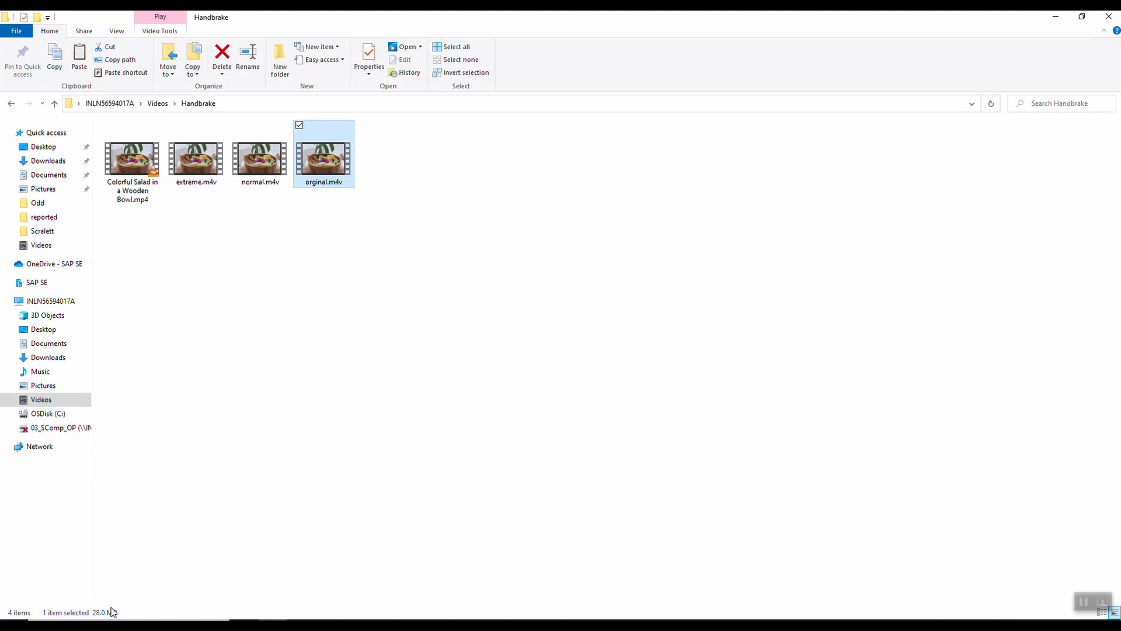
Check the file size of normal.m4v, then play the video and close the player.
left_click(254, 175)
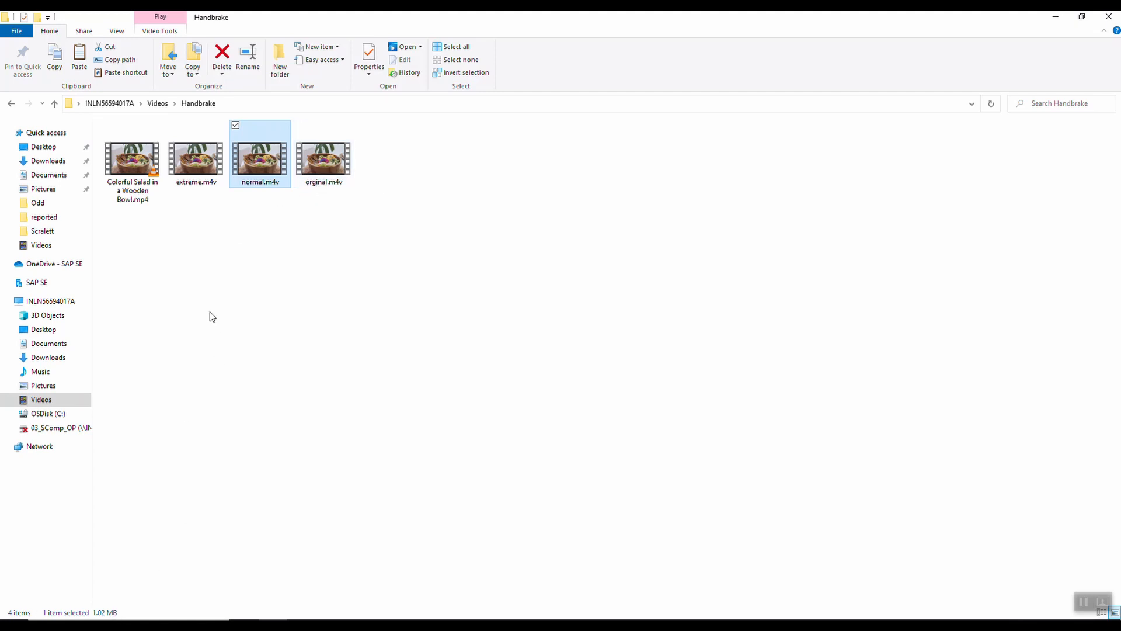
double_click(251, 159)
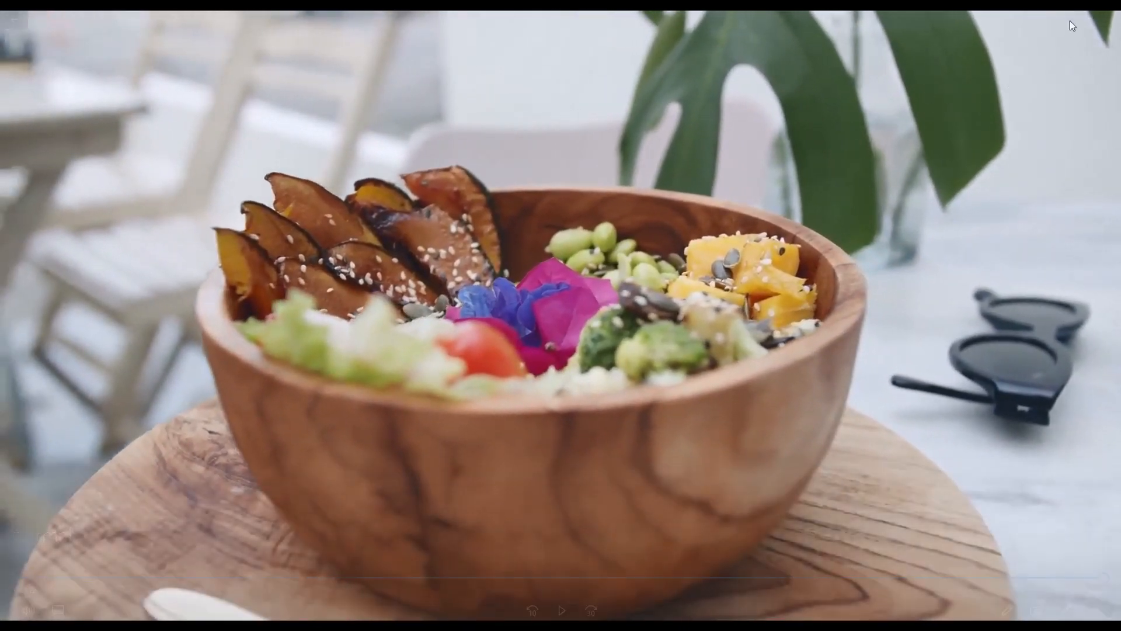
left_click(1108, 20)
Compare the file sizes of orginal.m4v, normal.m4v and extreme.m4v, and play extreme.m4v.
left_click(321, 183)
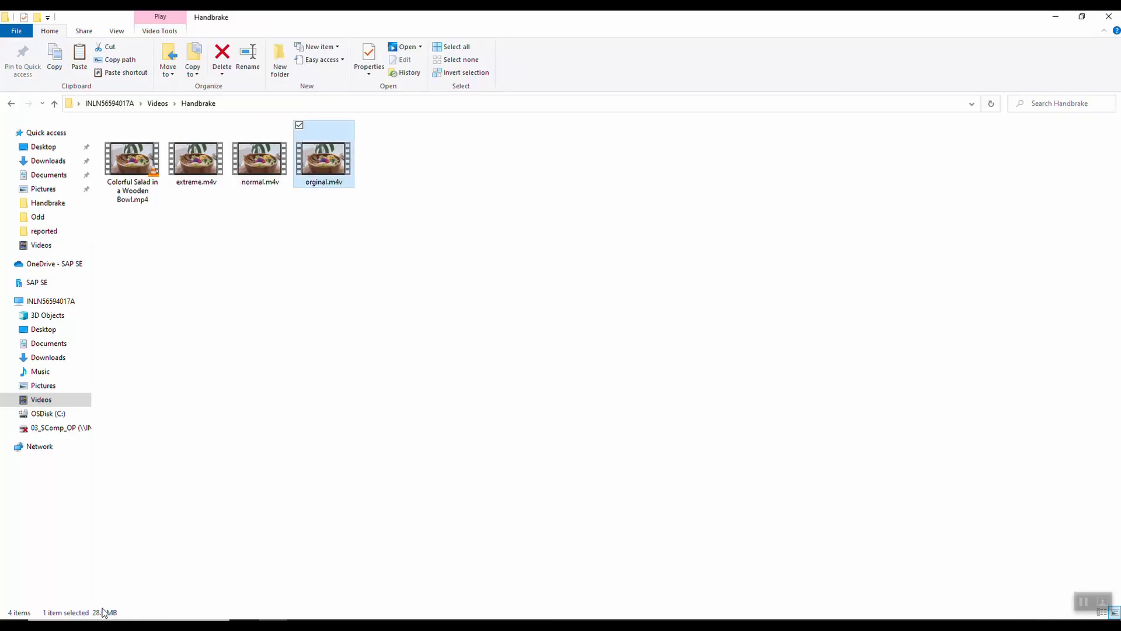
left_click(258, 169)
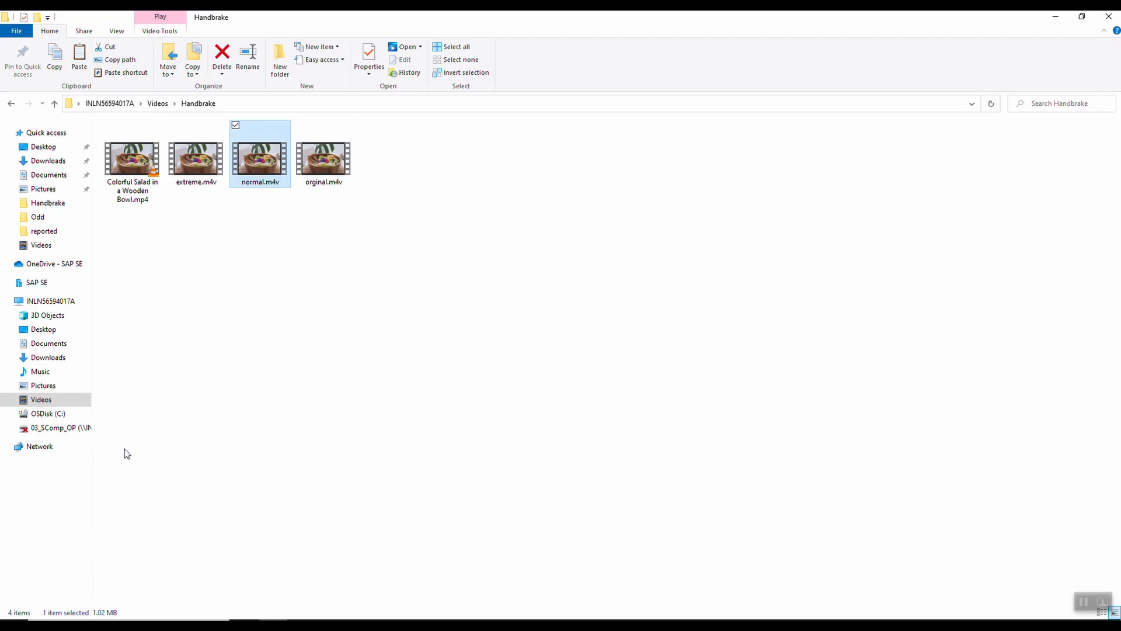
left_click(190, 173)
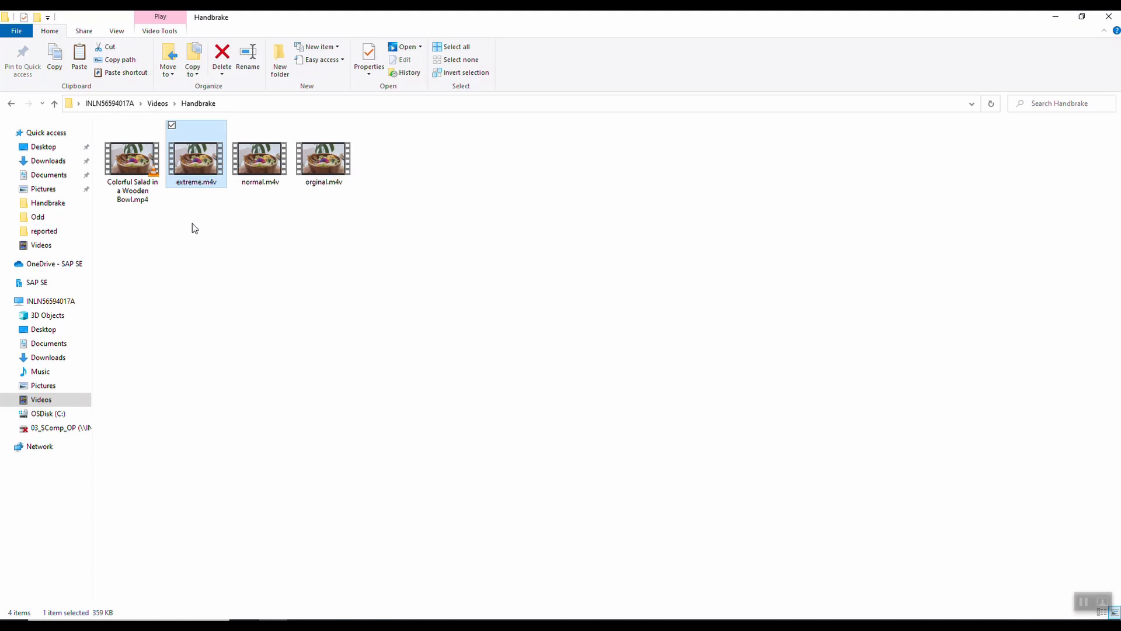
double_click(187, 174)
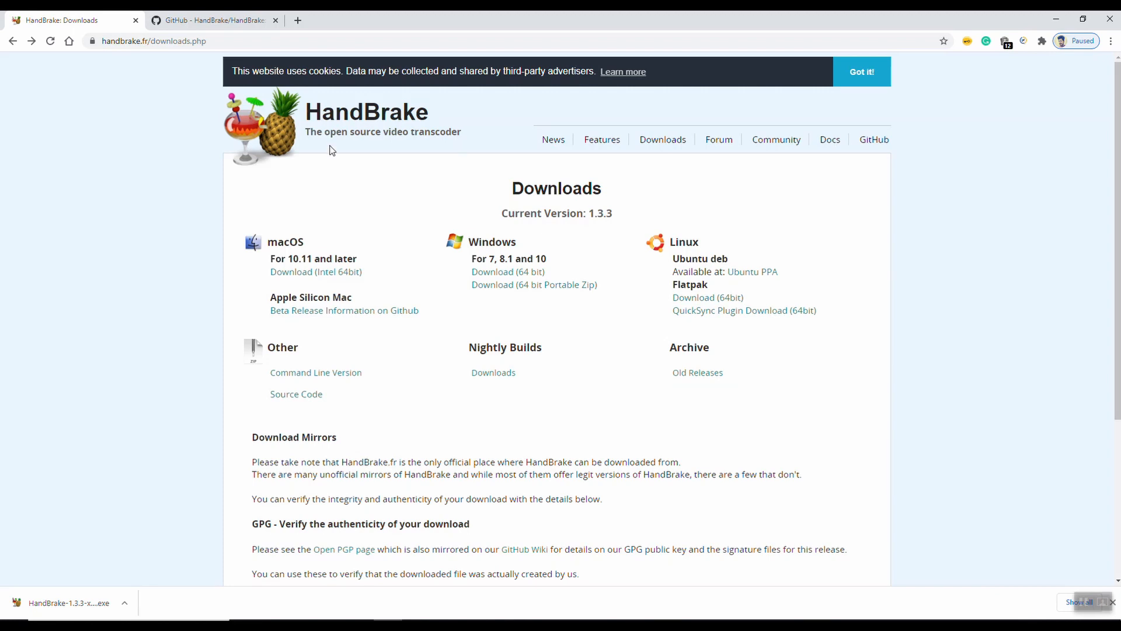
Examine the HandBrake description on its Downloads page in the browser and look through the project's GitHub repository.
left_click_drag(330, 131, 470, 139)
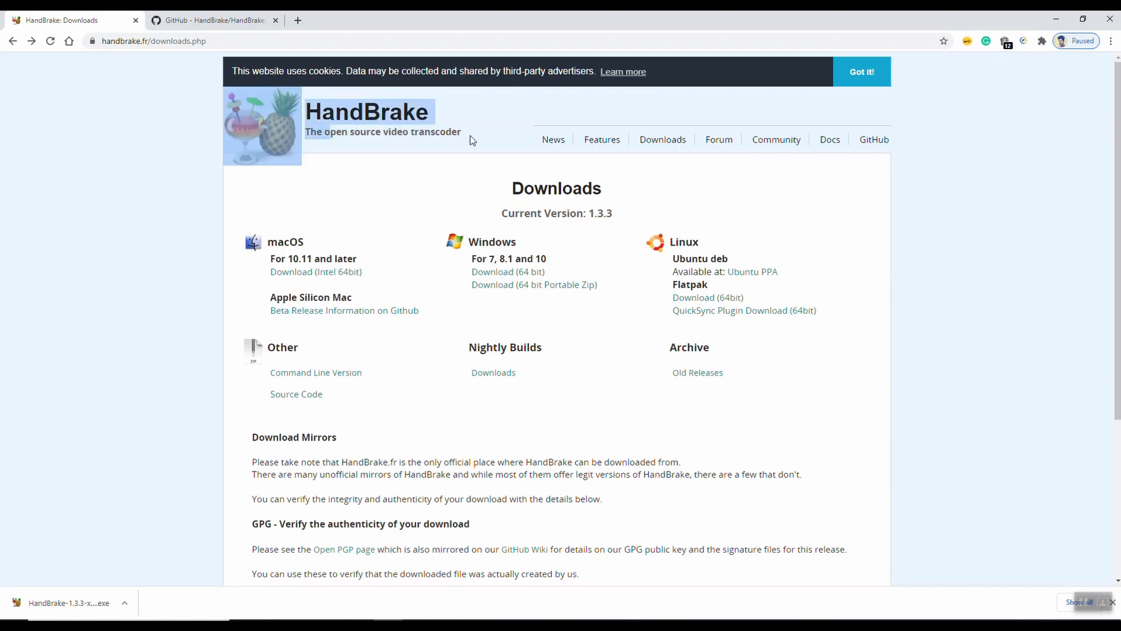
left_click(417, 190)
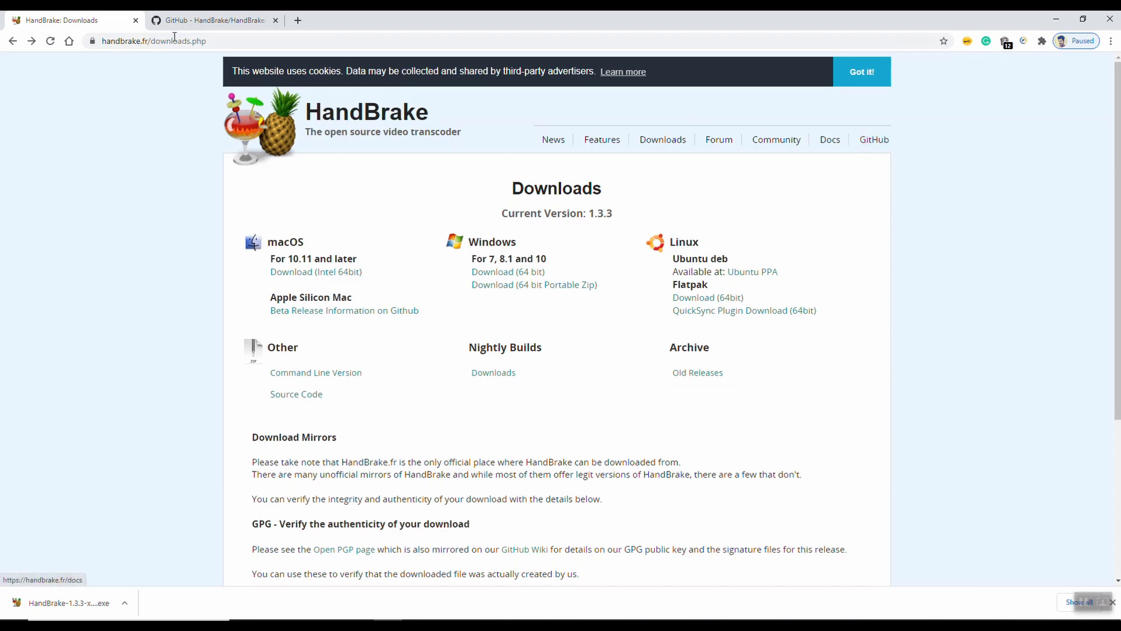
left_click(185, 20)
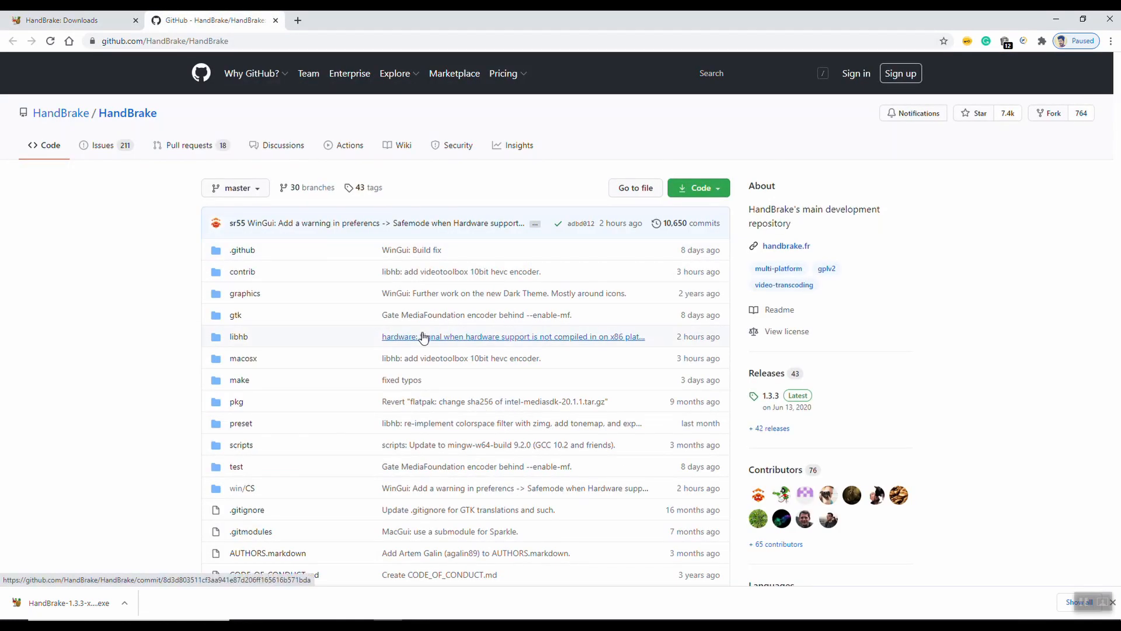
scroll(424, 339, "down", 8)
scroll(424, 339, "up", 10)
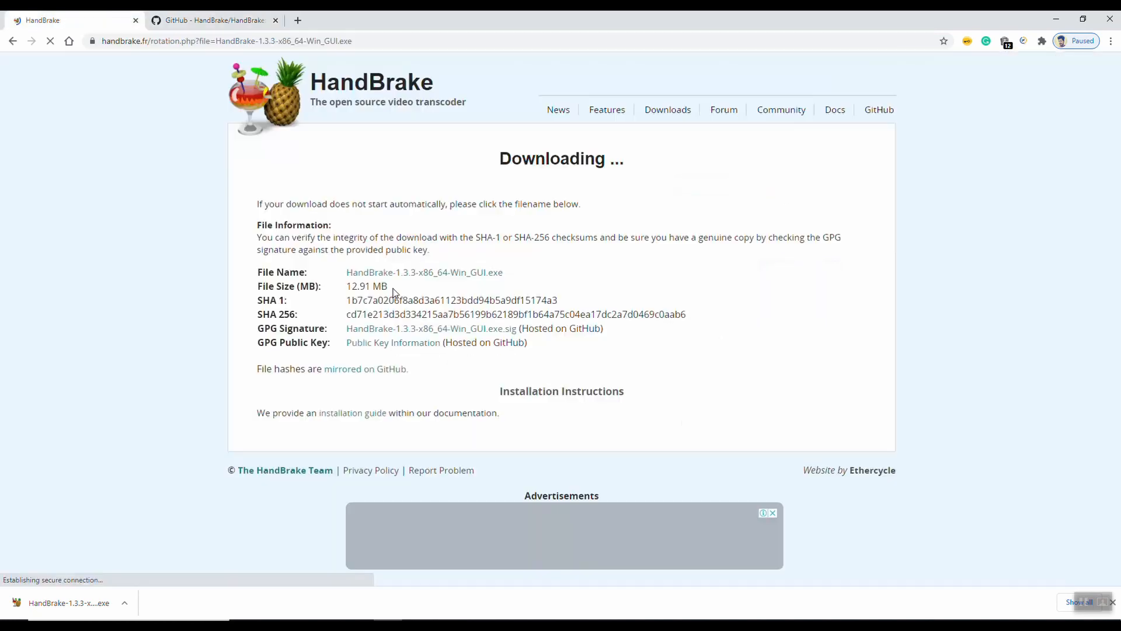
Check the Windows installer's file size on the HandBrake download page and return to the Downloads page.
left_click_drag(394, 291, 343, 288)
left_click(8, 42)
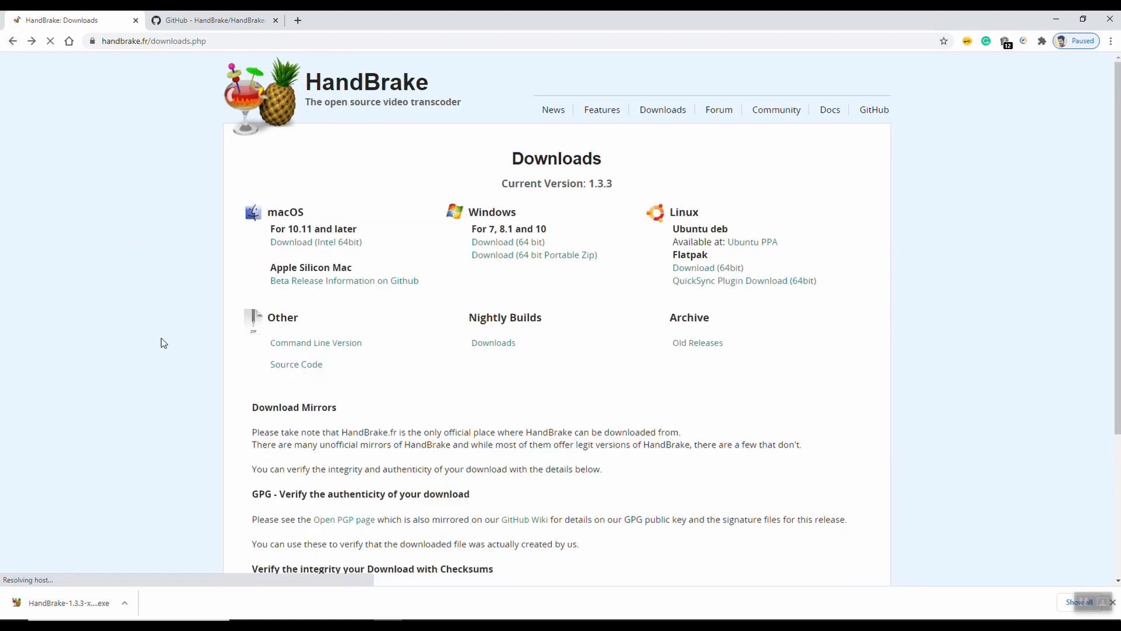
Find and launch the installed HandBrake app and maximize its window.
key("super")
type("han")
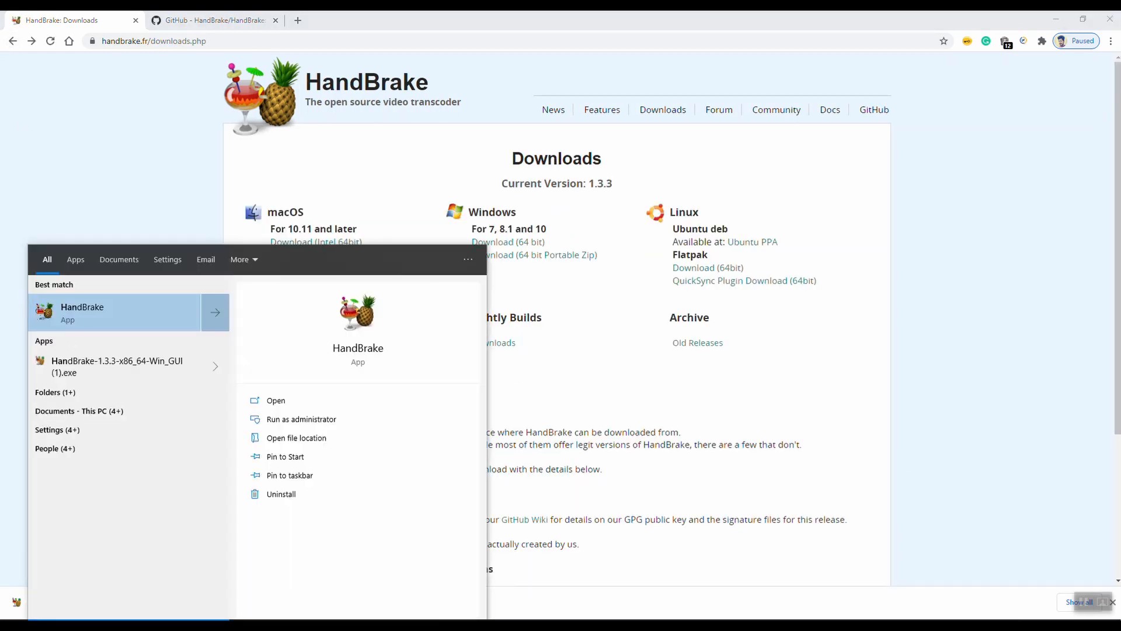
left_click(121, 312)
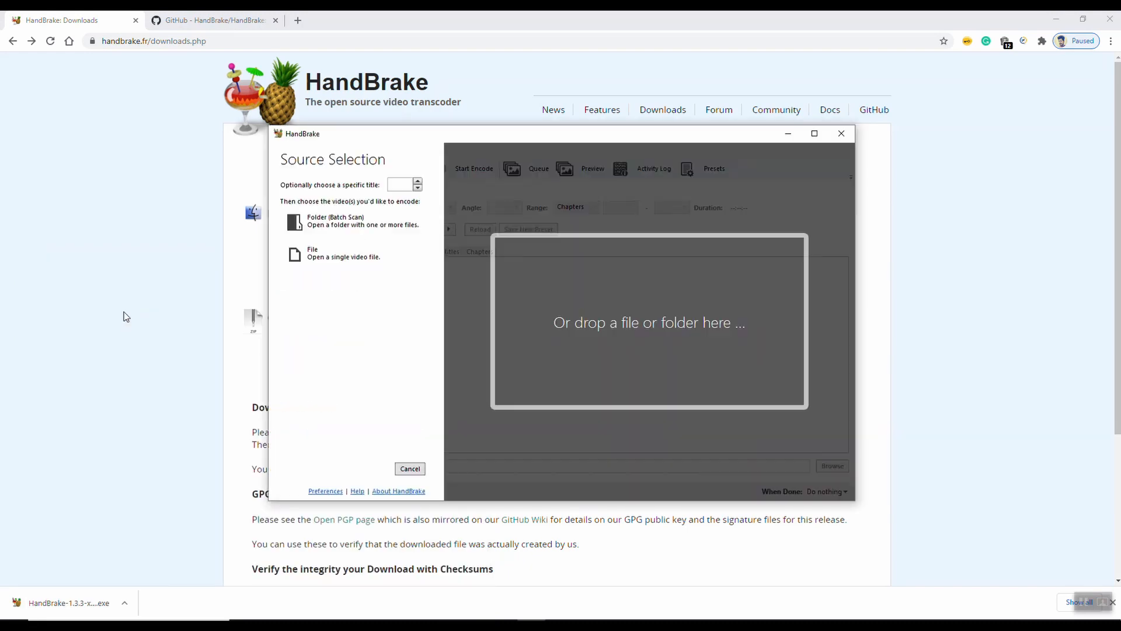
left_click(814, 133)
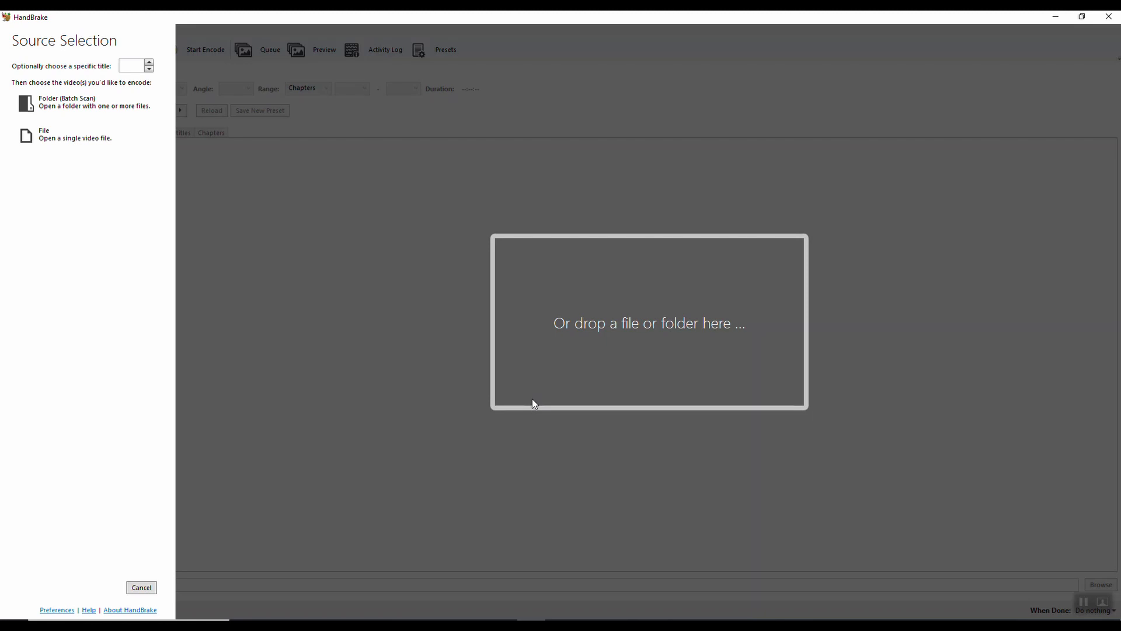
Load Colorful Salad in a Wooden Bowl.mp4 from the Handbrake video folder into HandBrake as the source.
left_click(273, 625)
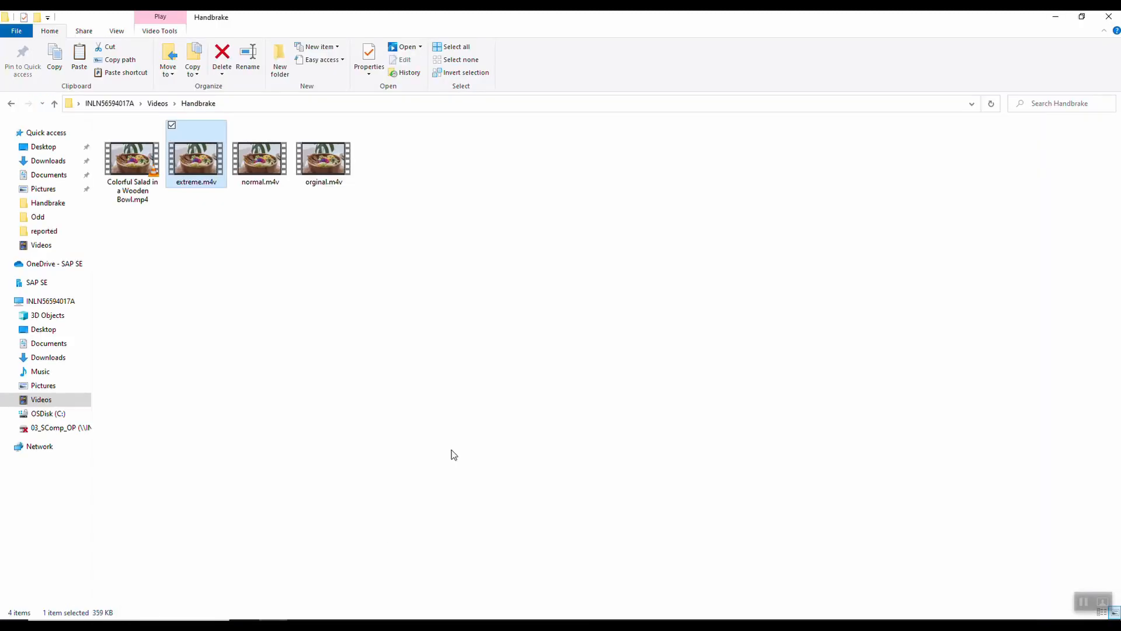
left_click(1081, 19)
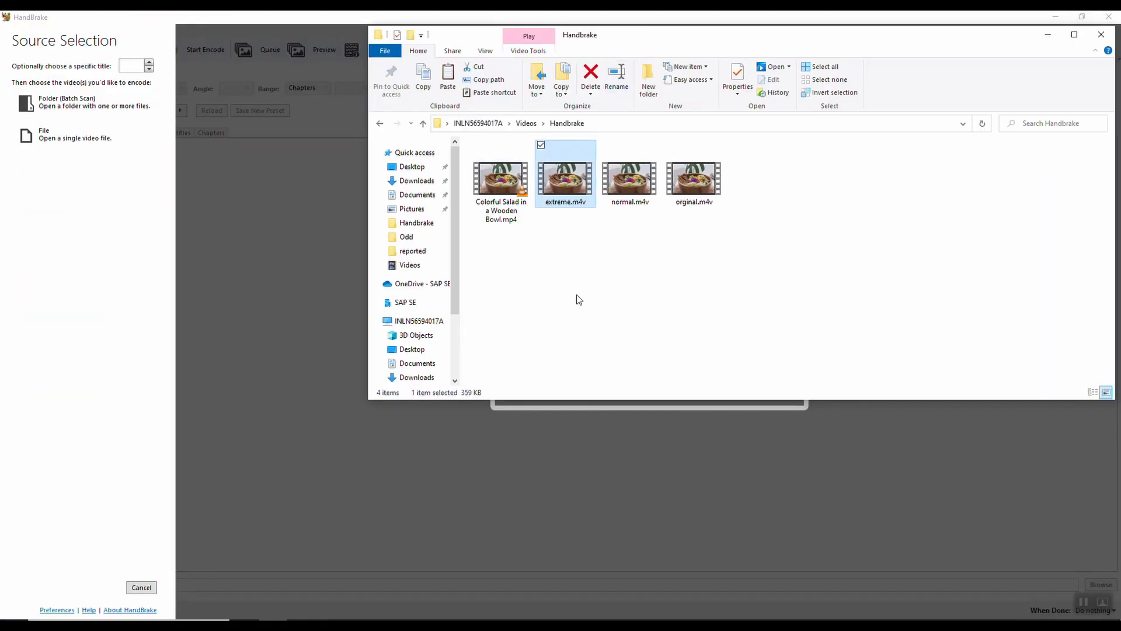
left_click_drag(501, 181, 271, 434)
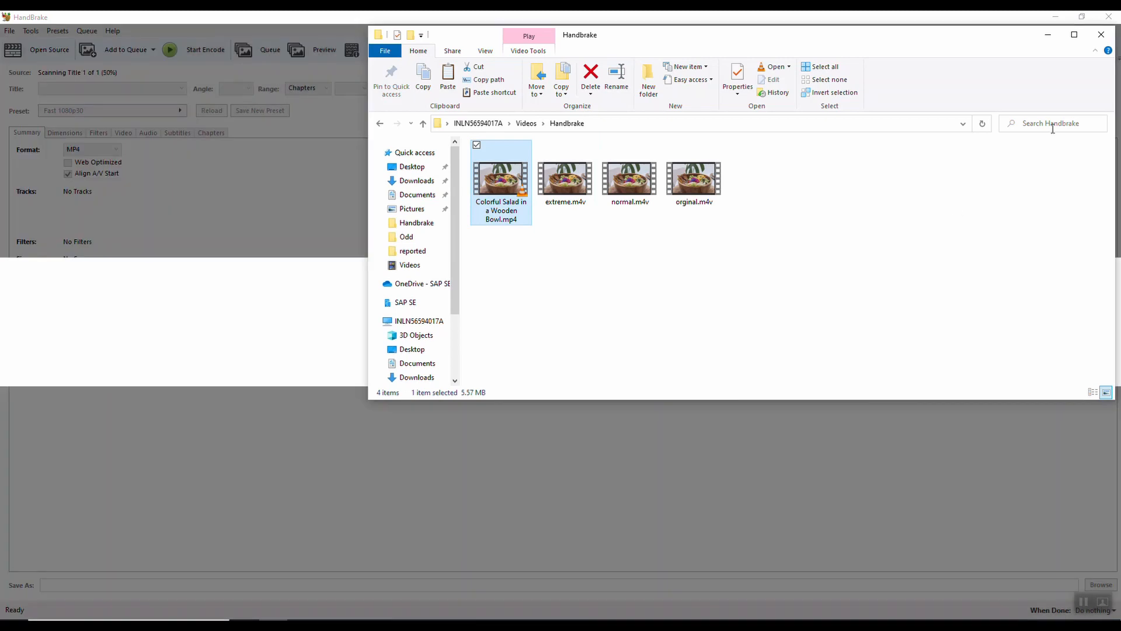
left_click(1054, 39)
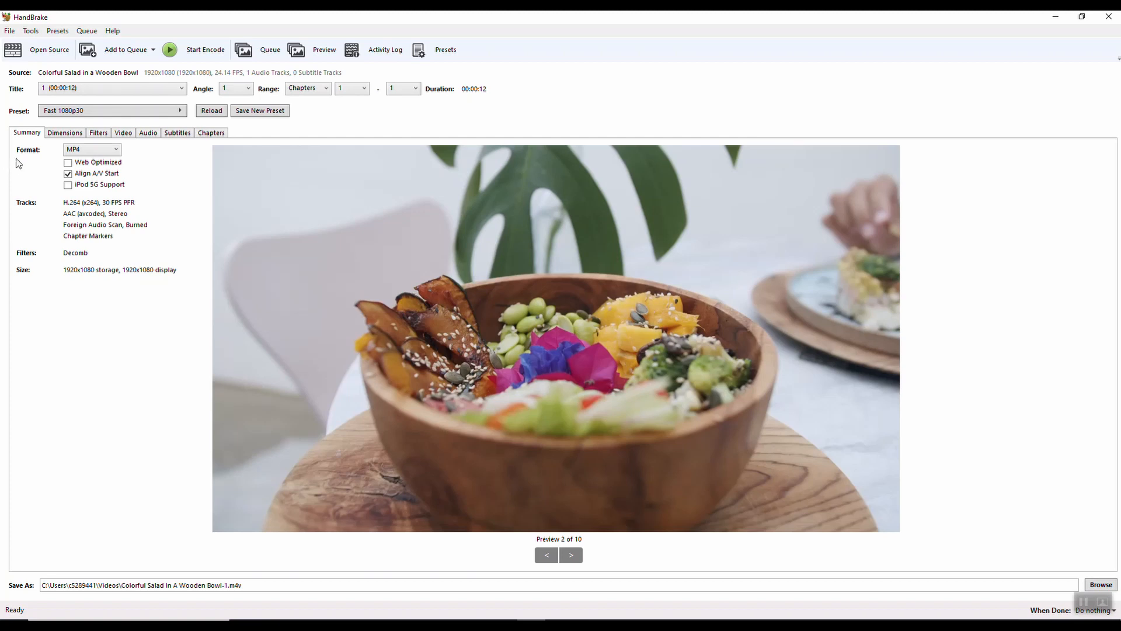
Review the available output container formats and the video's dimension and cropping settings.
left_click(117, 149)
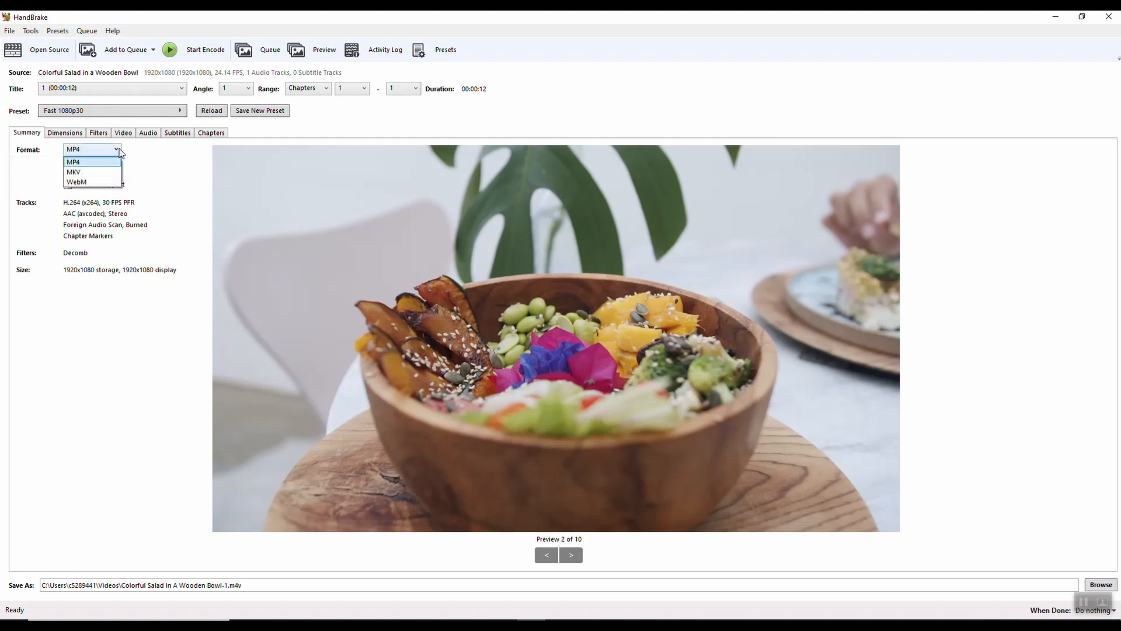
left_click(117, 148)
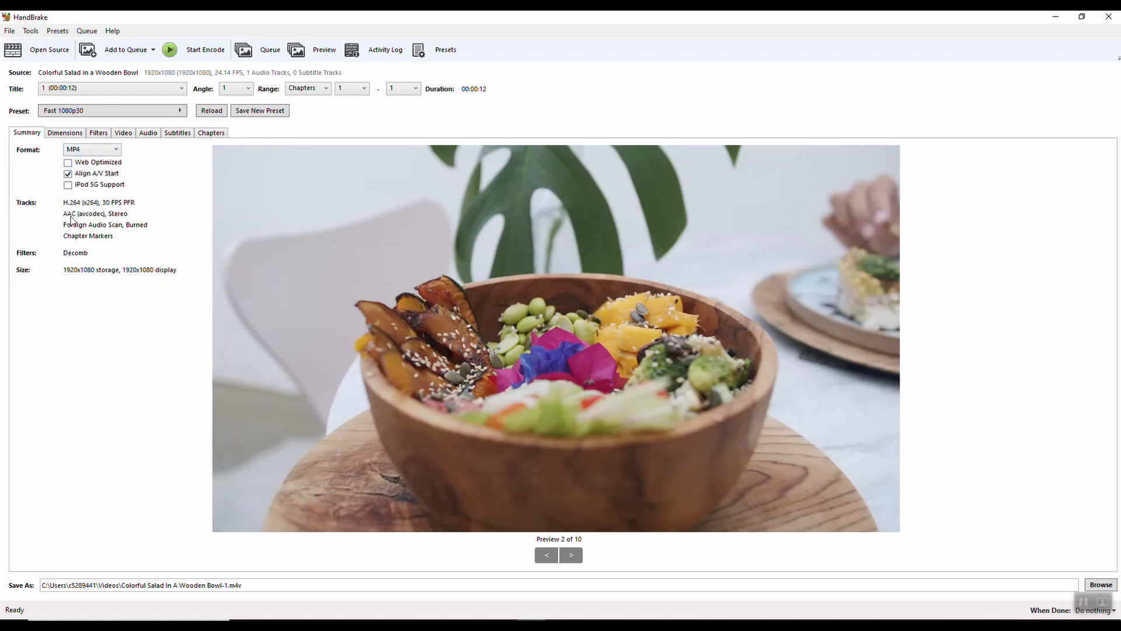
left_click(64, 136)
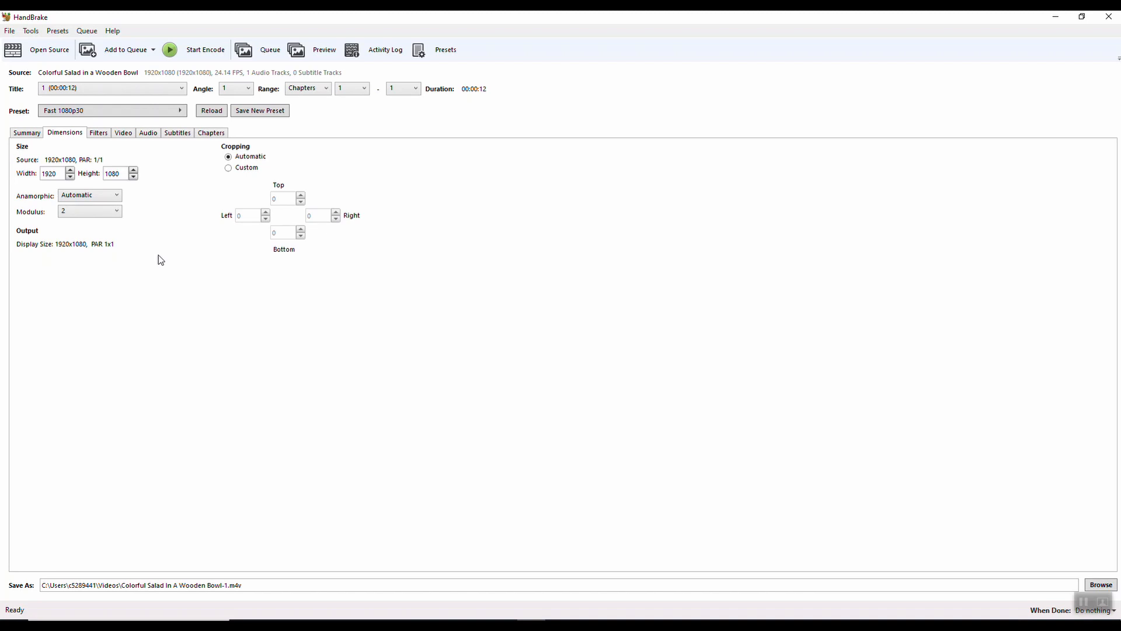
Review the video filter settings, including the choices for Detelecine, Denoise and Sharpen.
left_click(99, 134)
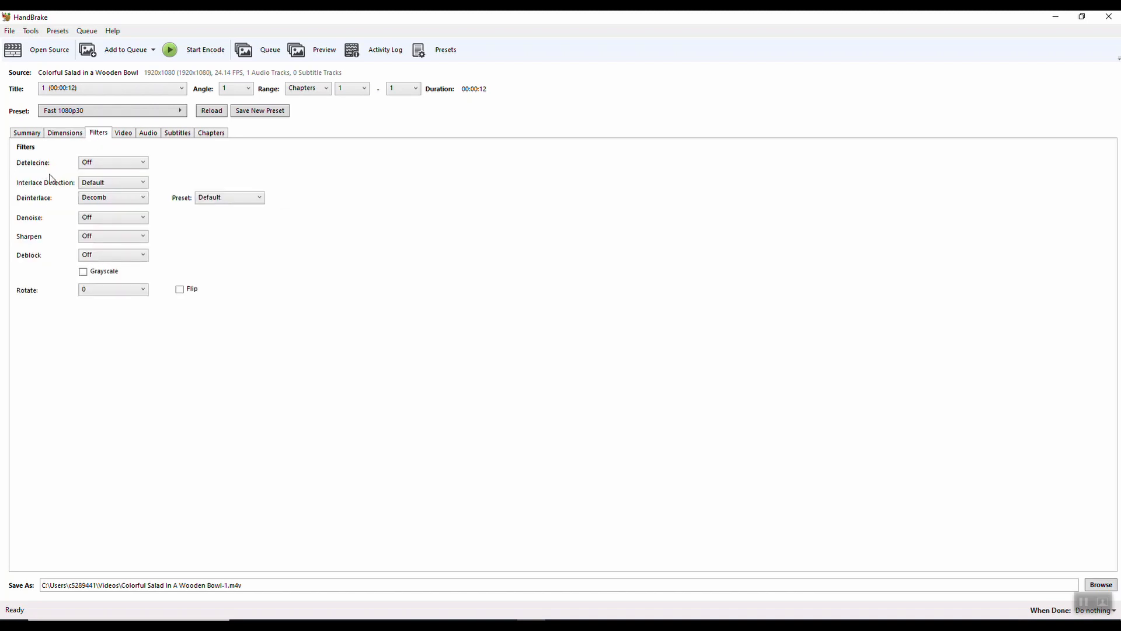
left_click(106, 171)
left_click(106, 171)
left_click(118, 223)
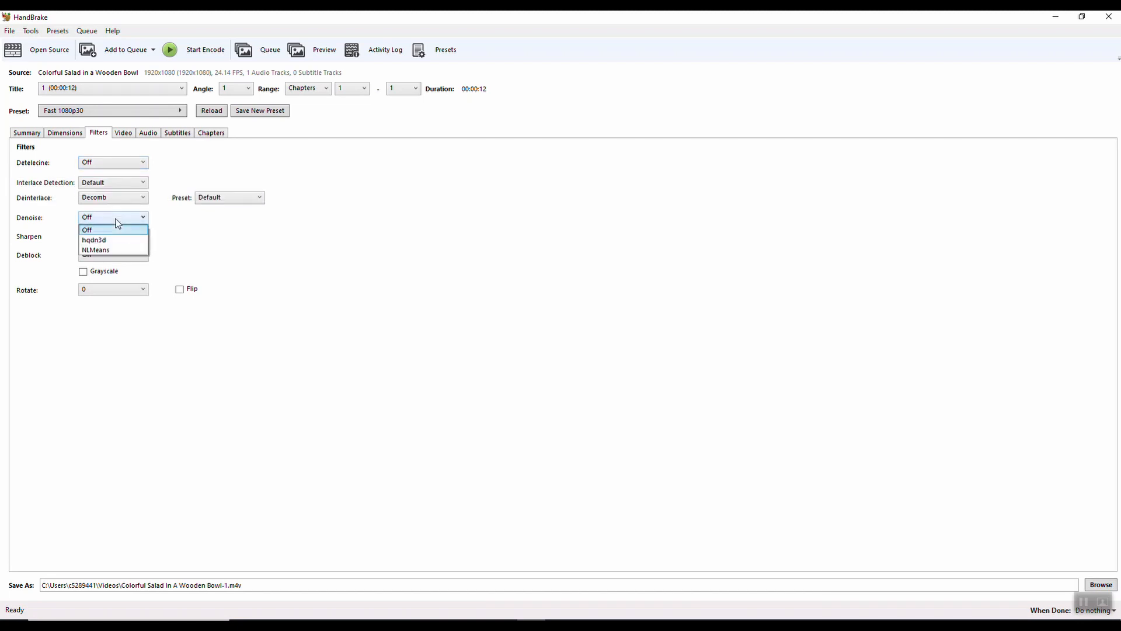
left_click(113, 229)
left_click(113, 237)
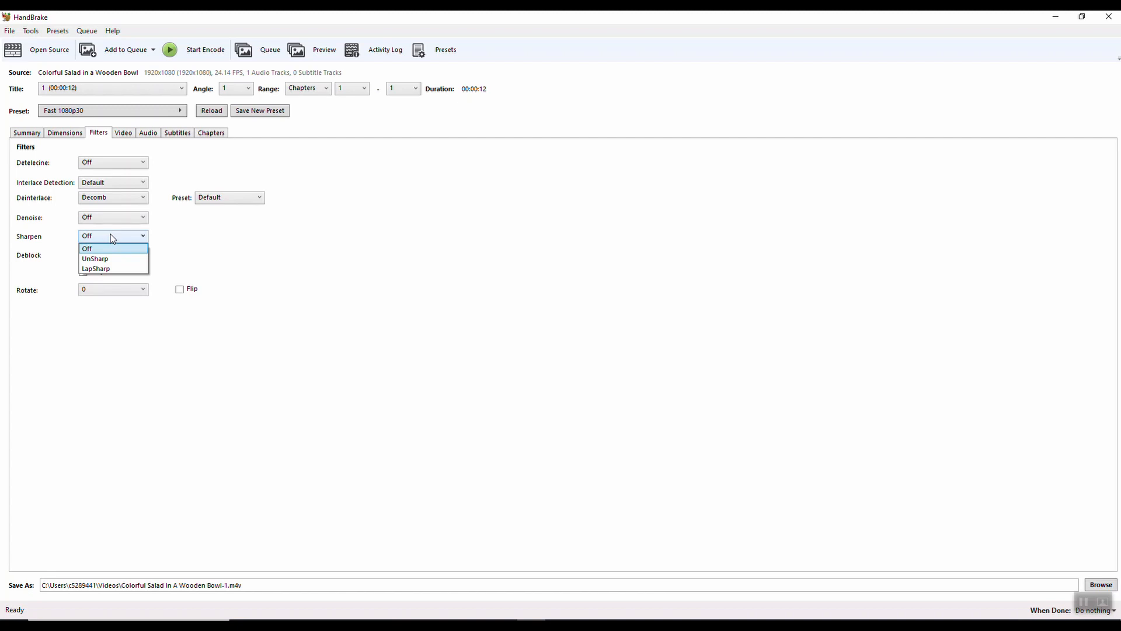
left_click(113, 238)
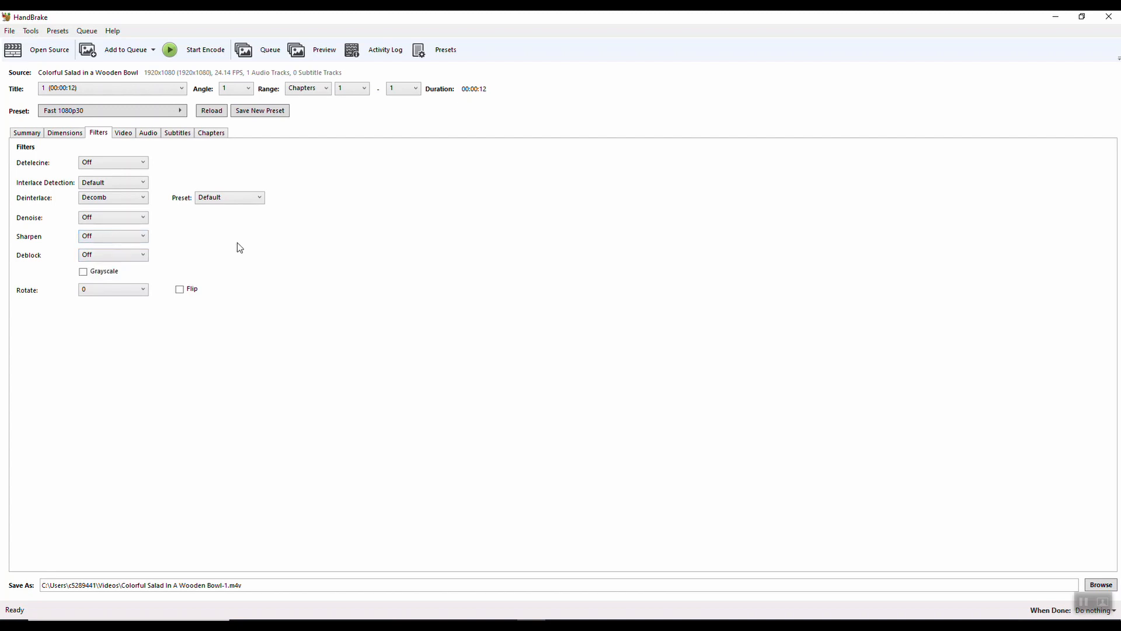
Review the available video codecs and framerate options, choosing H.264 (x264) as the codec.
left_click(123, 135)
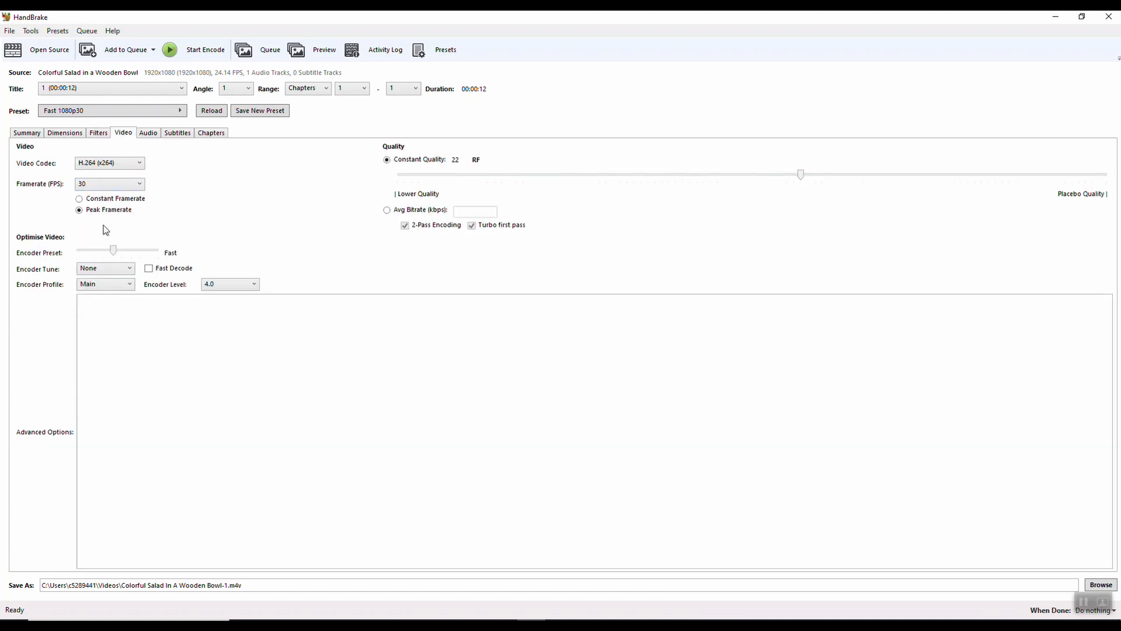
left_click(124, 165)
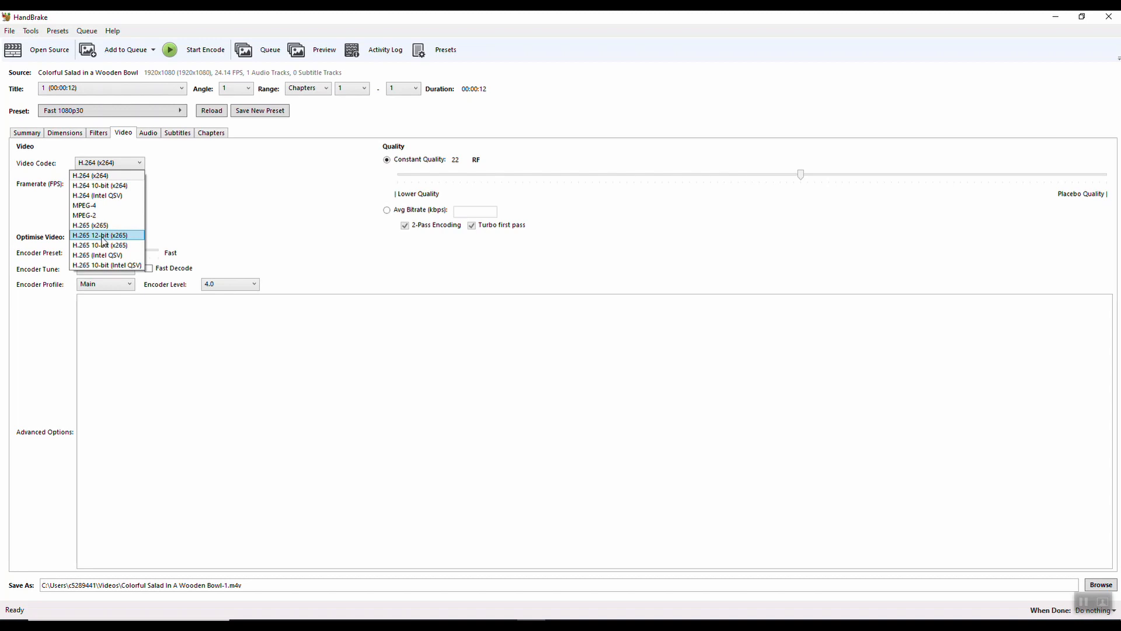
left_click(99, 176)
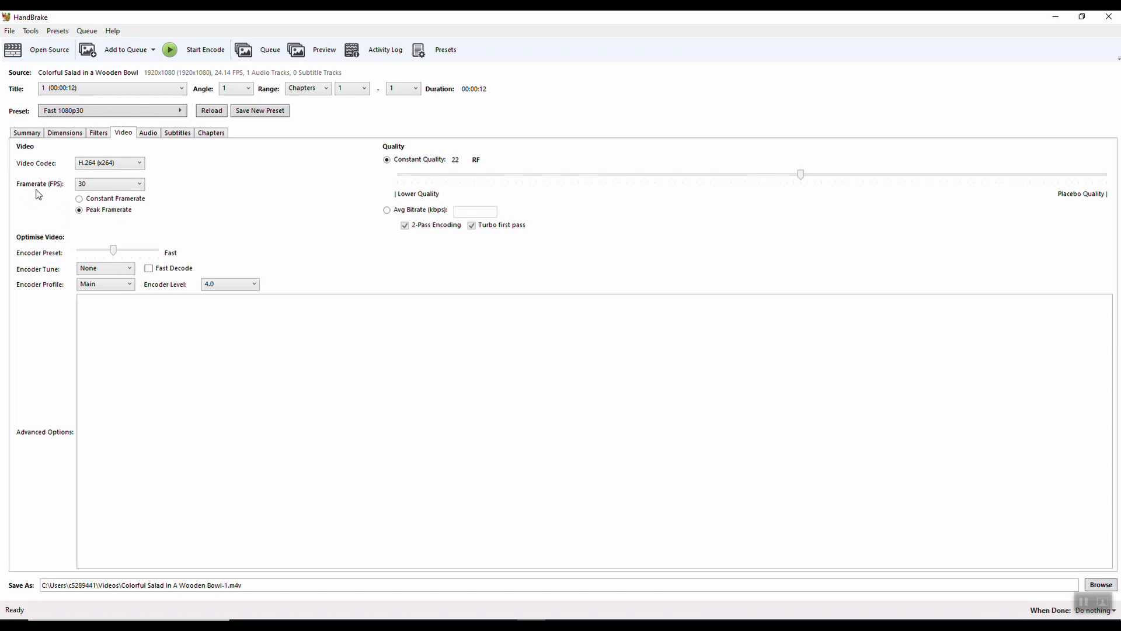
left_click(131, 186)
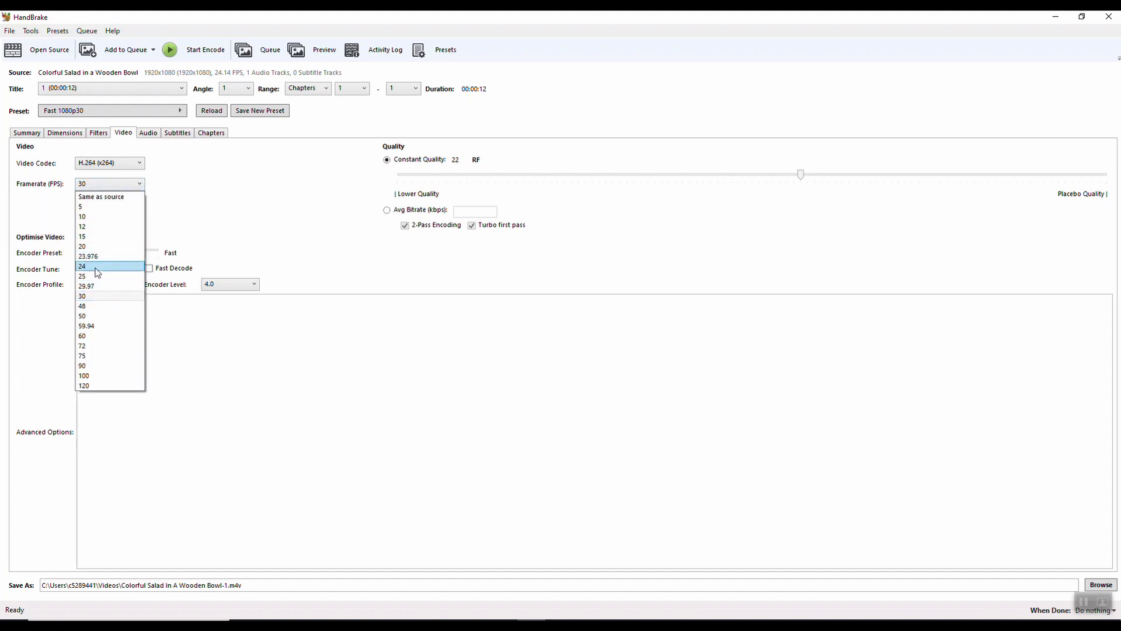
left_click(99, 272)
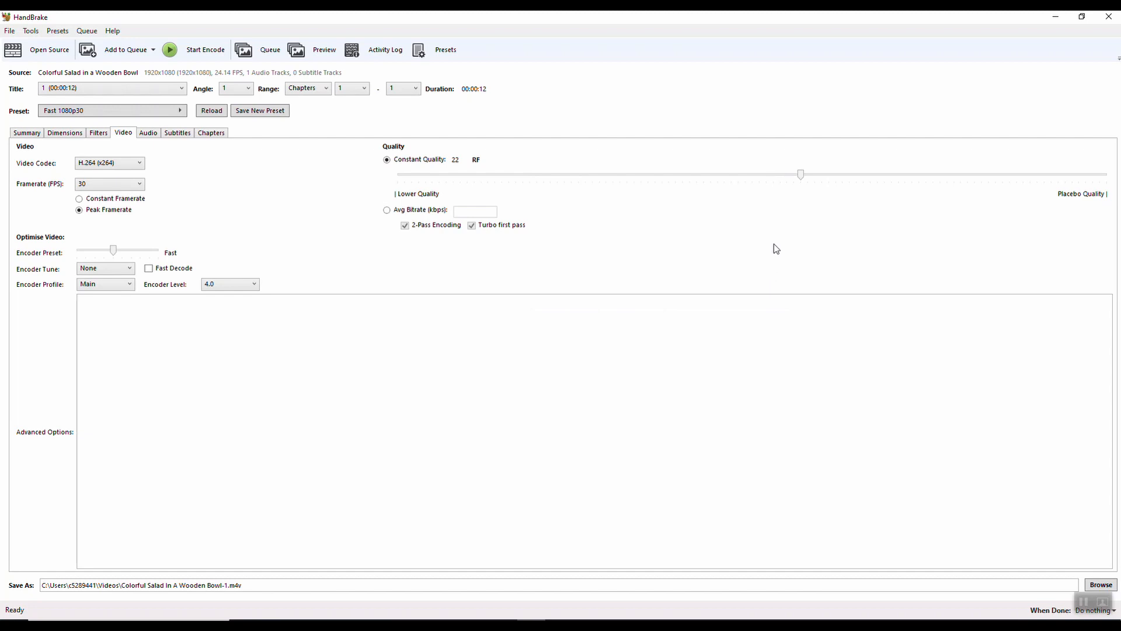
Adjust the video's constant quality to a lower quality level than the preset's.
left_click_drag(801, 176, 643, 178)
left_click_drag(641, 176, 737, 185)
Review the audio track settings and the subtitle track settings for the video.
left_click(148, 132)
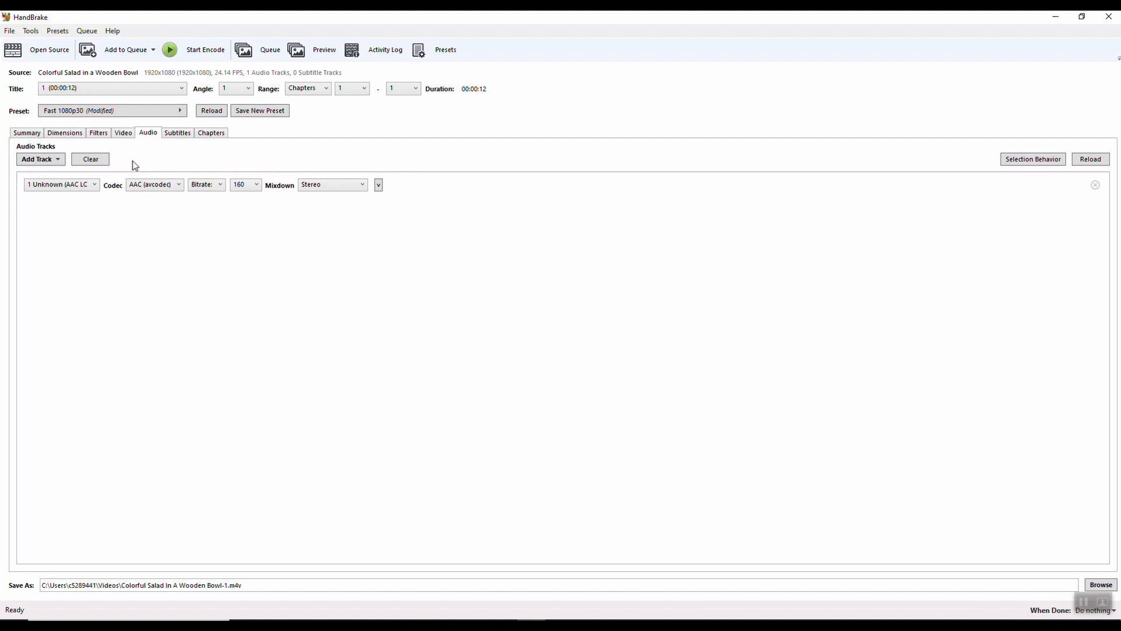
left_click(177, 134)
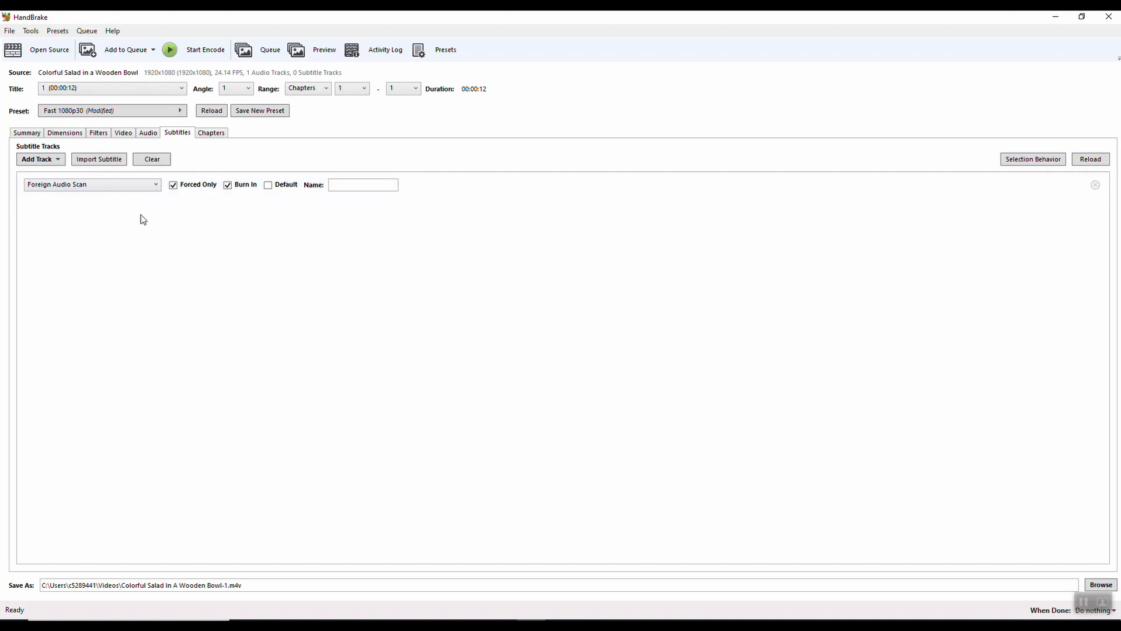
Review the video's chapter marker settings and the available preset categories, including the Matroska and Production presets.
left_click(210, 136)
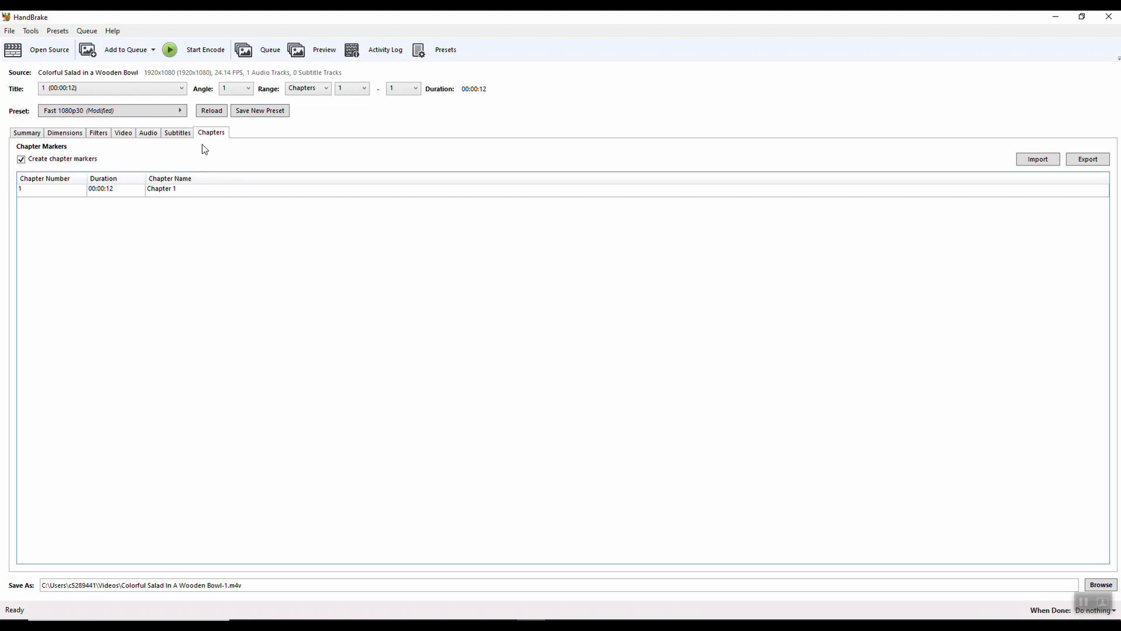
left_click(115, 115)
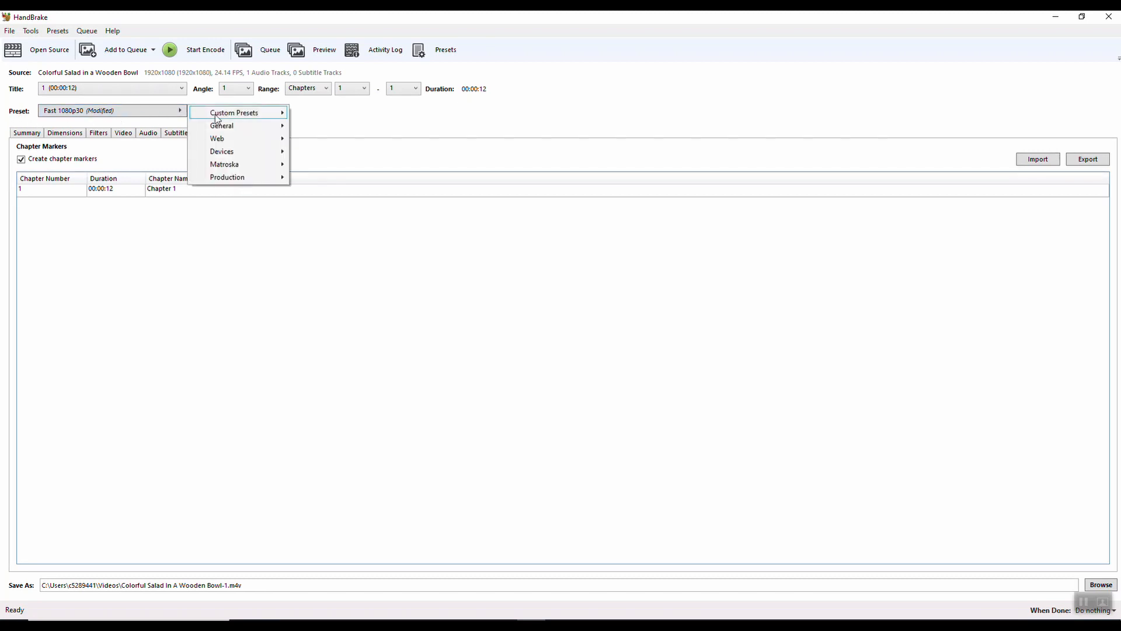
mouse_move(228, 127)
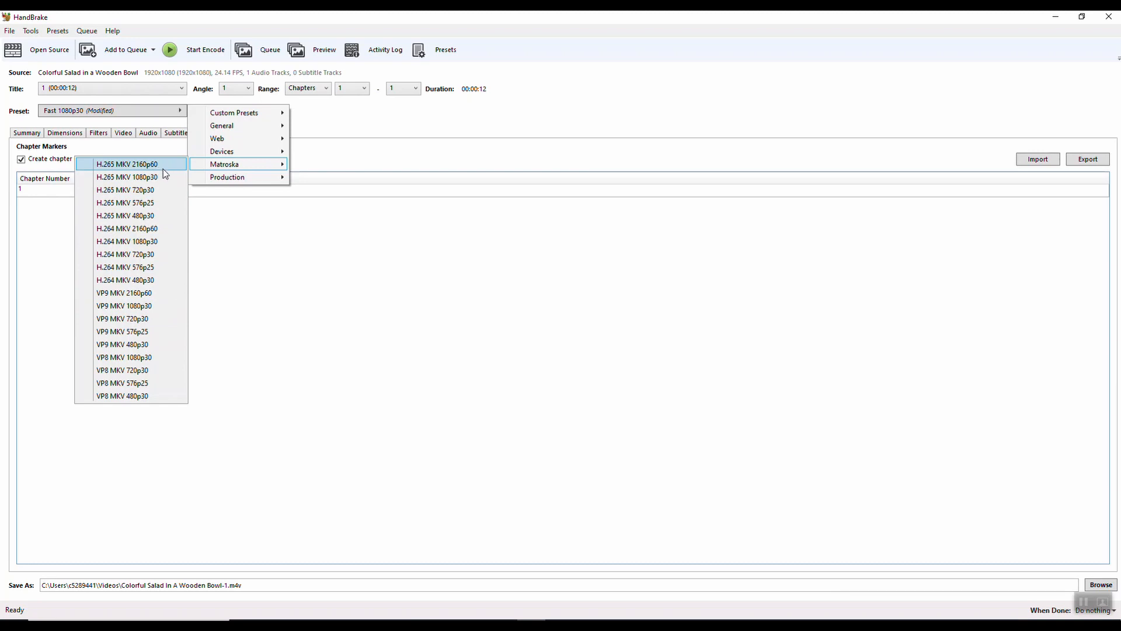
mouse_move(236, 174)
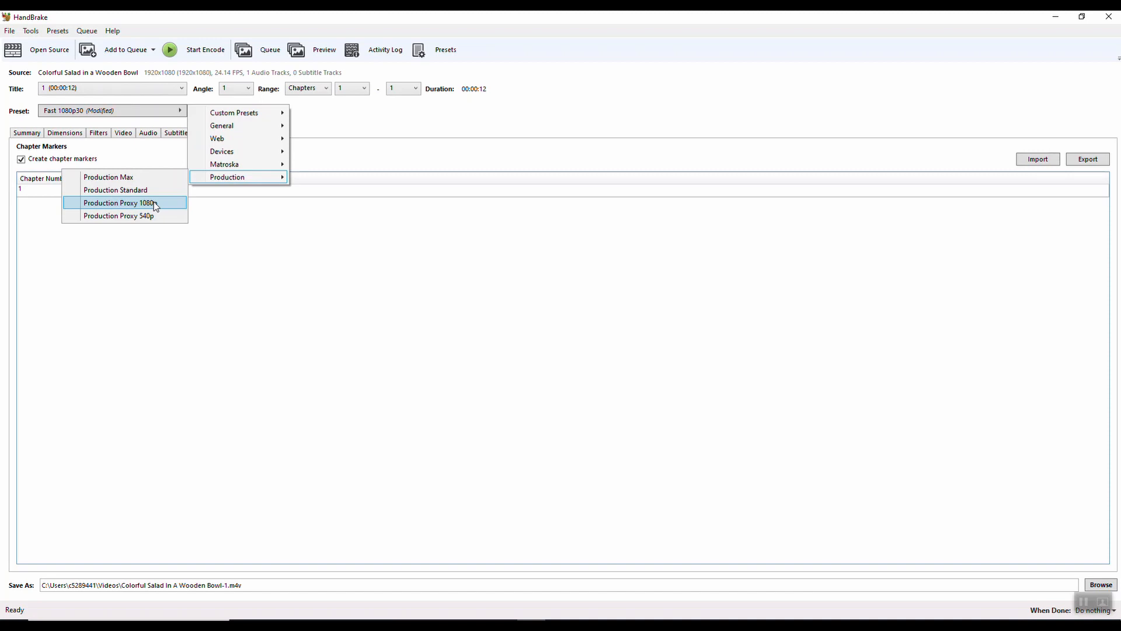
left_click(378, 132)
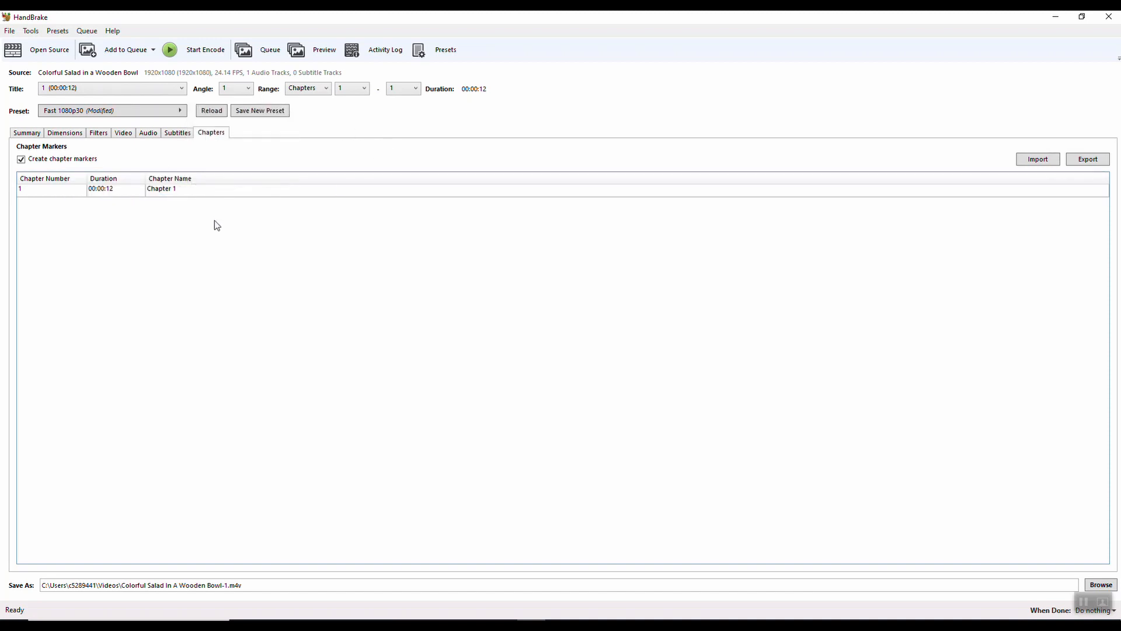
Set the video codec to H.265 12-bit (x265) and the constant quality to 28 RF.
left_click(123, 133)
left_click(133, 166)
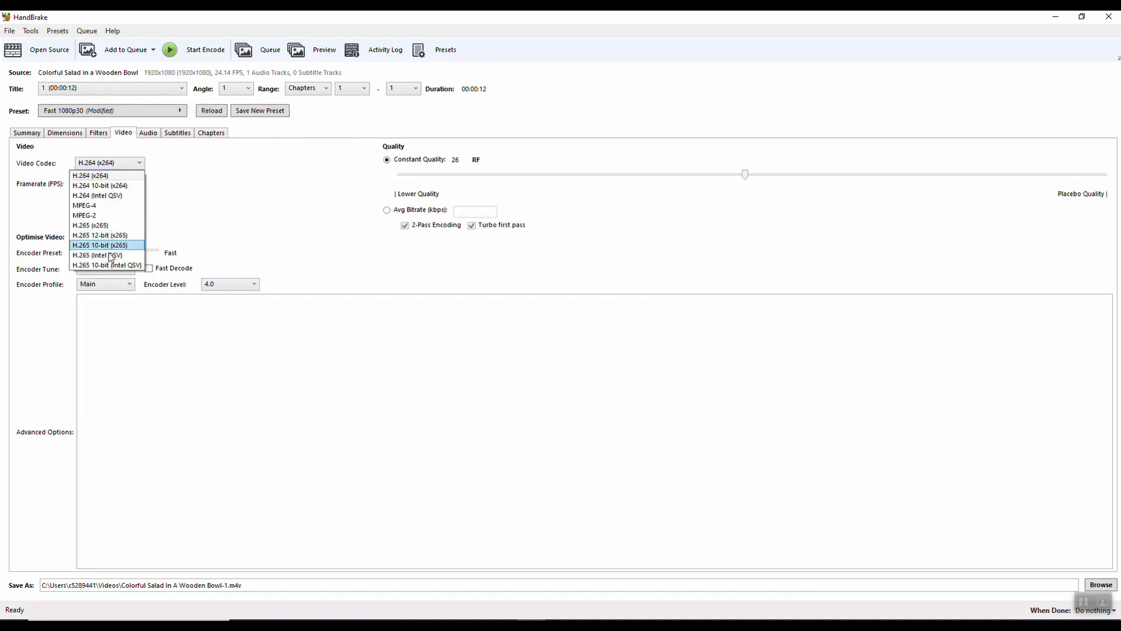
left_click(109, 235)
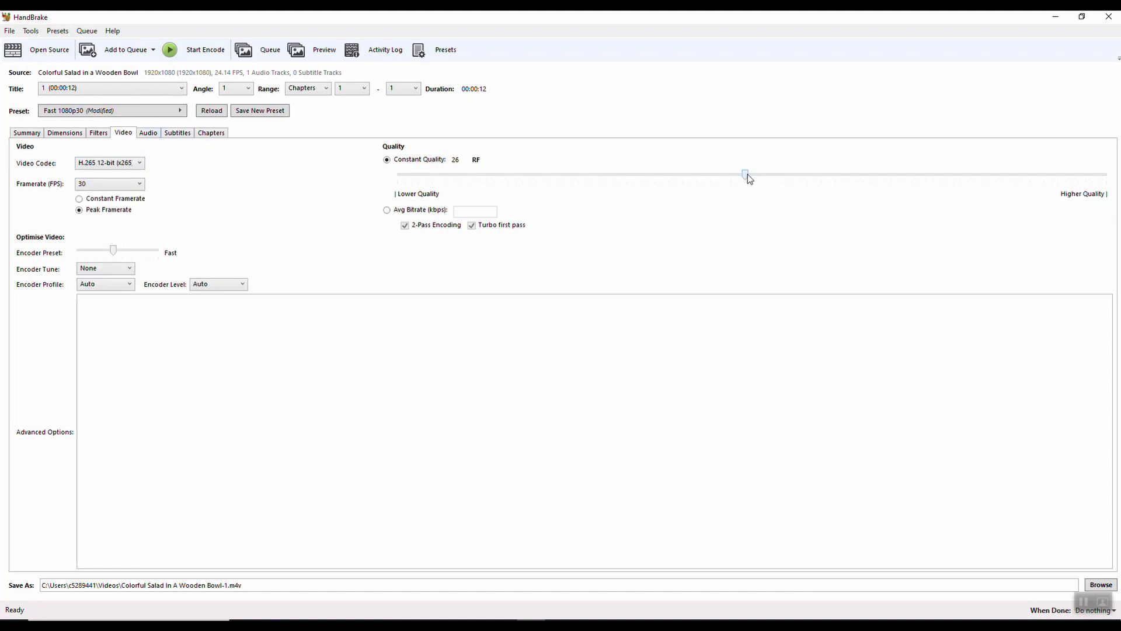
left_click_drag(746, 174, 719, 175)
Save the current settings as a new preset named "my settings" with description "weewwer" in a new category named "youtube".
left_click(253, 113)
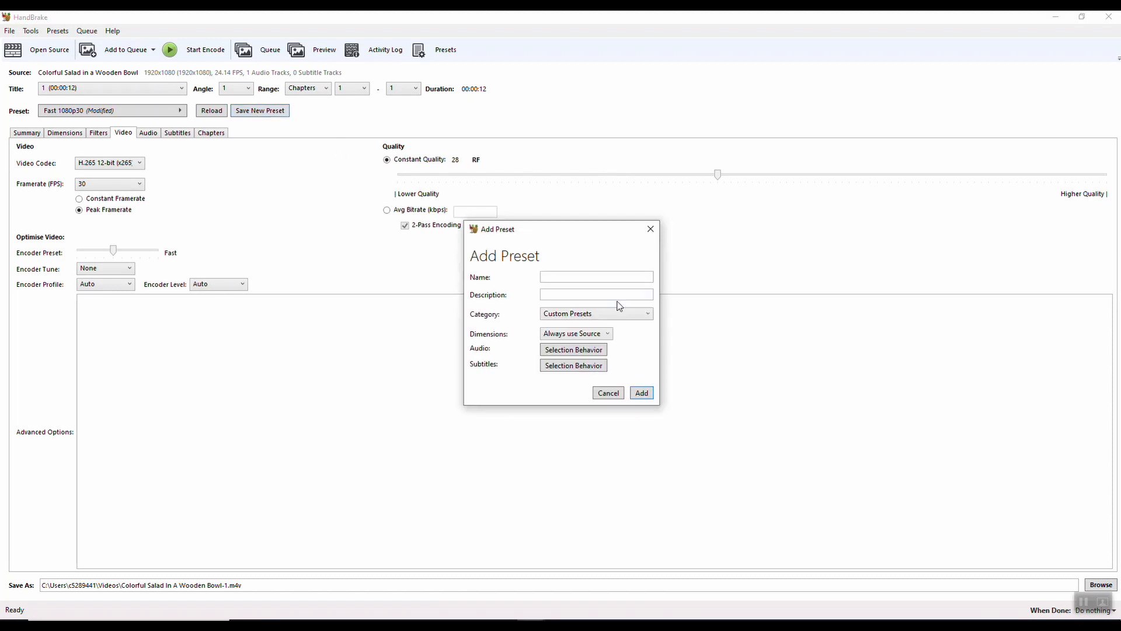
left_click(580, 279)
type("my settings")
left_click(568, 295)
type("weewwer")
left_click(608, 316)
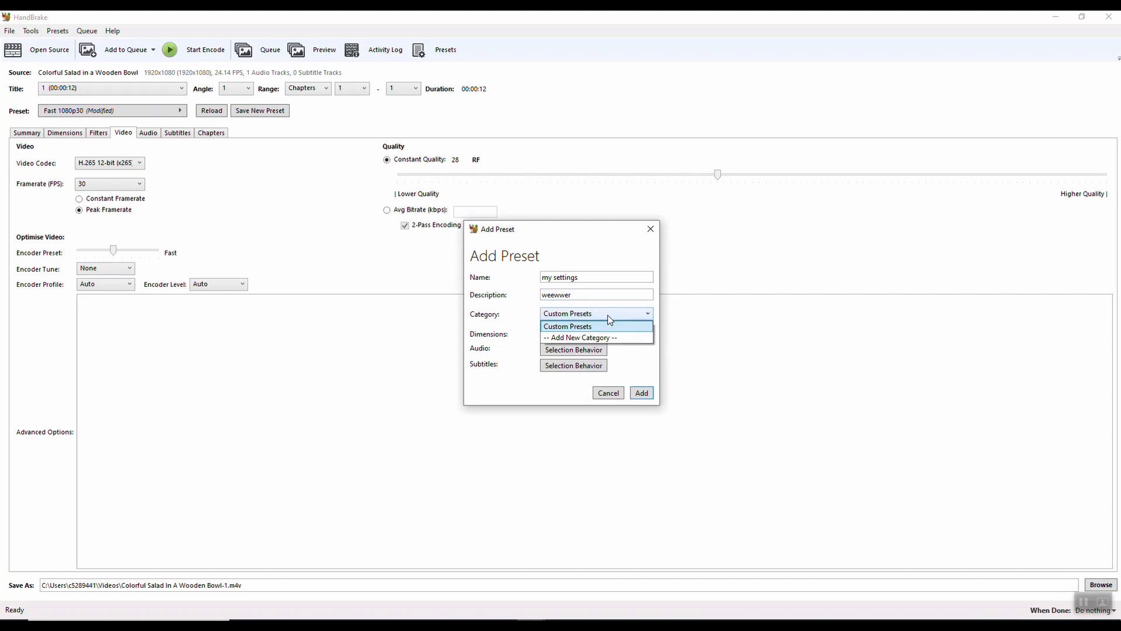
left_click(611, 338)
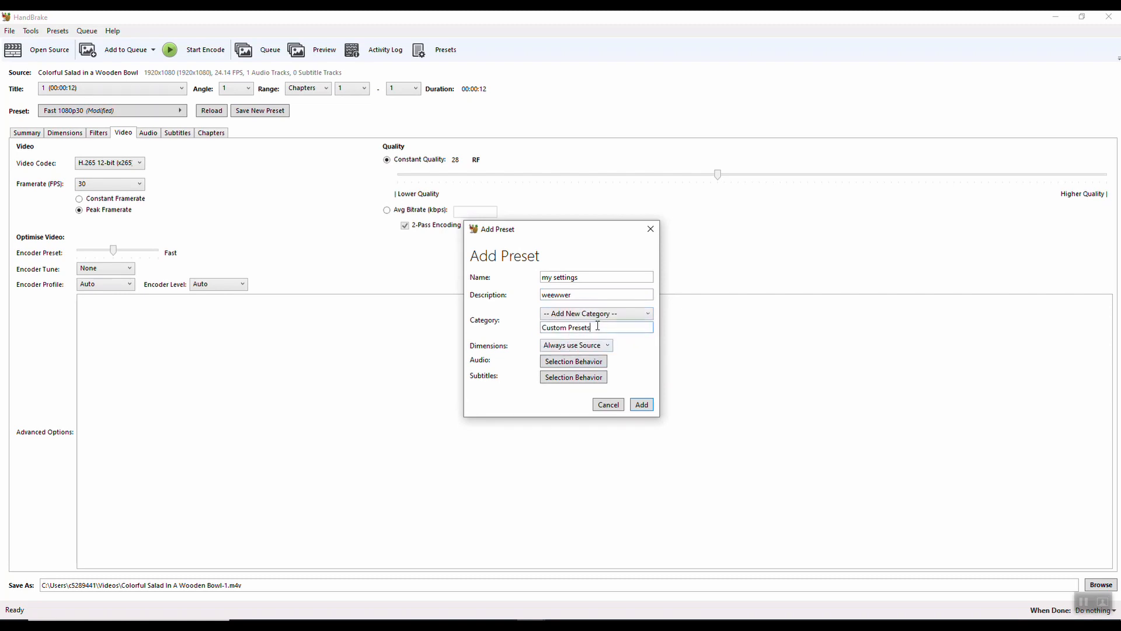
left_click_drag(597, 326, 540, 328)
type("youtube")
left_click(642, 404)
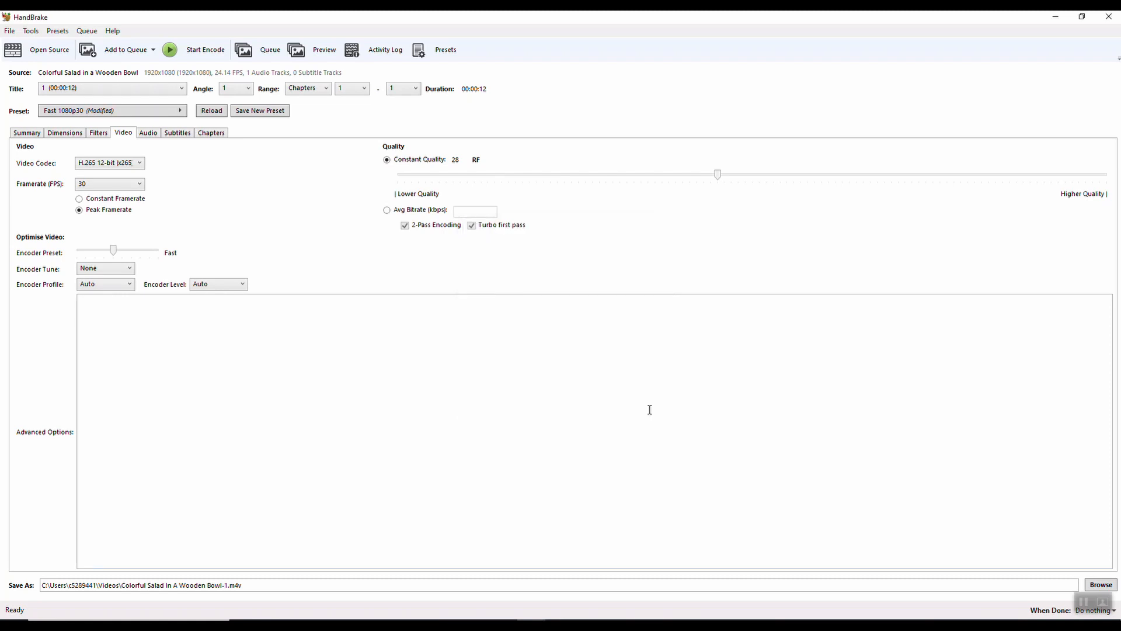
Try the Very Fast 1080p30 preset from the General category on the video.
left_click(181, 111)
mouse_move(234, 127)
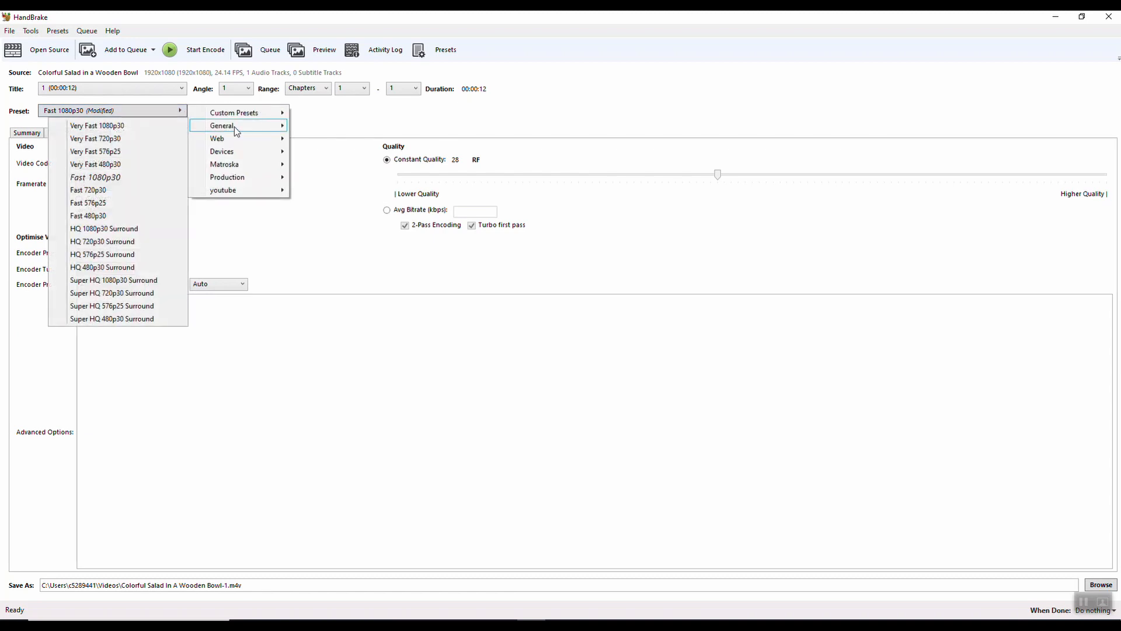
left_click(170, 127)
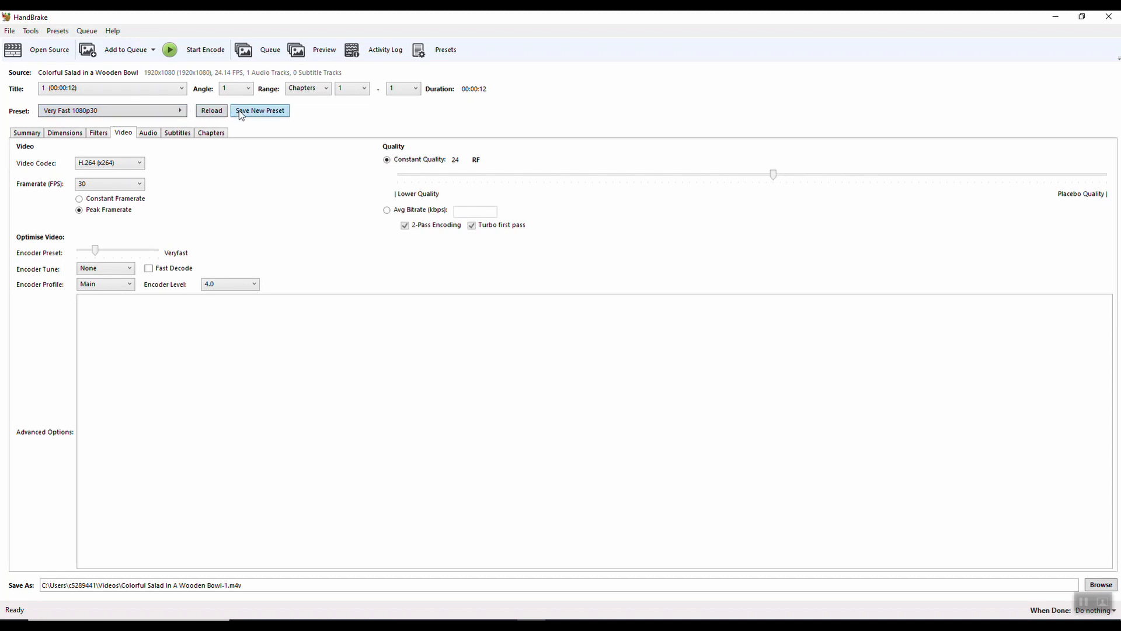
Apply the custom "my settings" preset from the youtube category and show the full presets list.
left_click(180, 111)
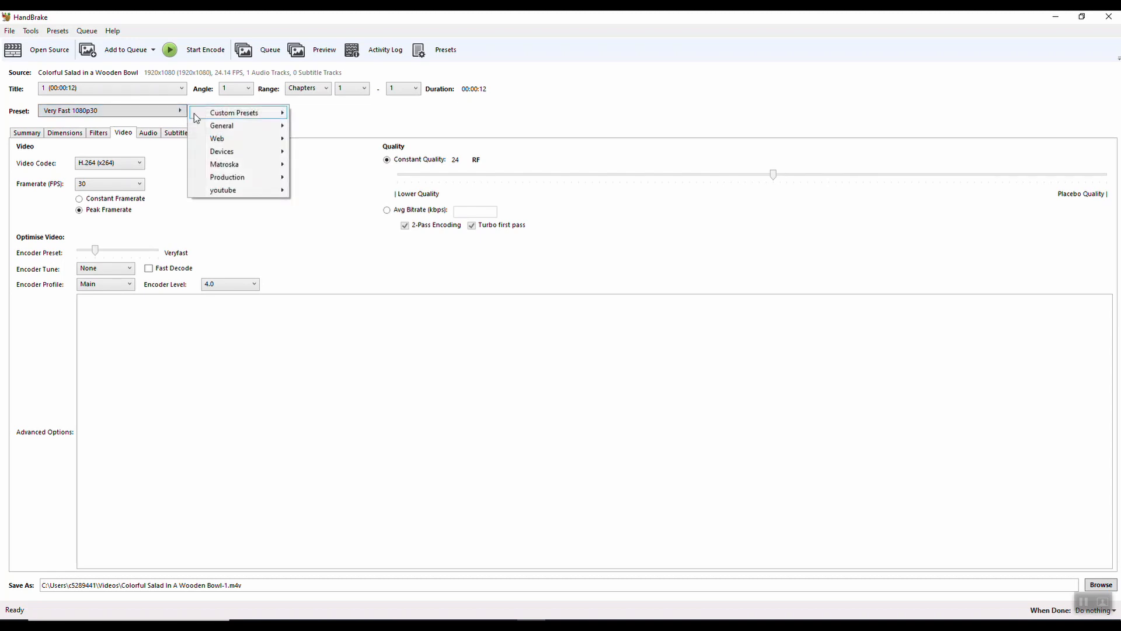
left_click(167, 191)
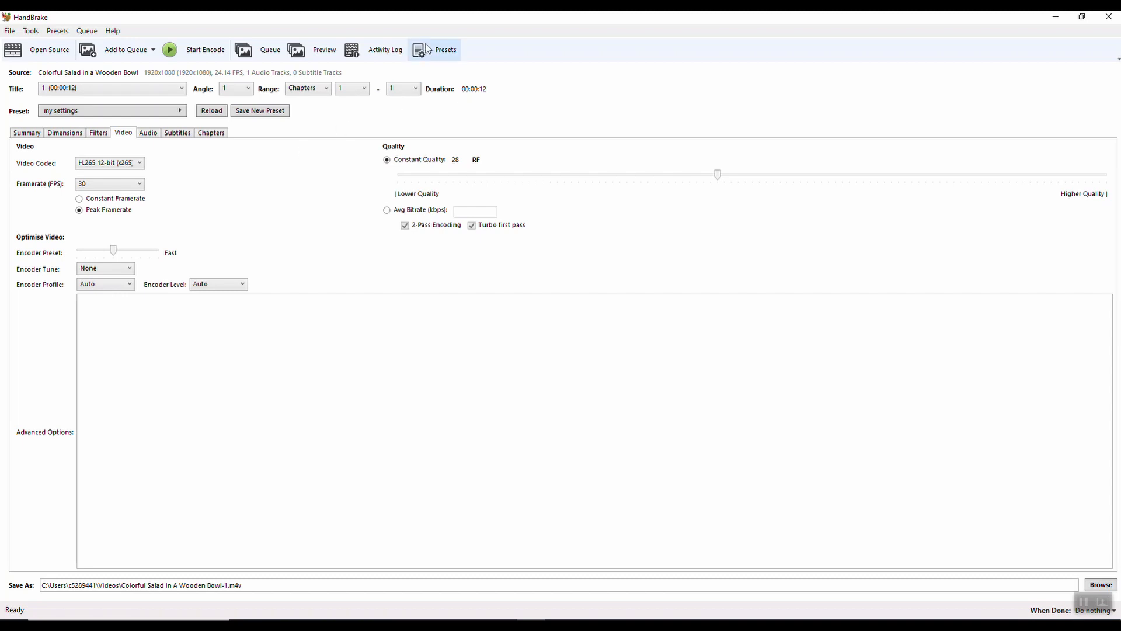
left_click(441, 54)
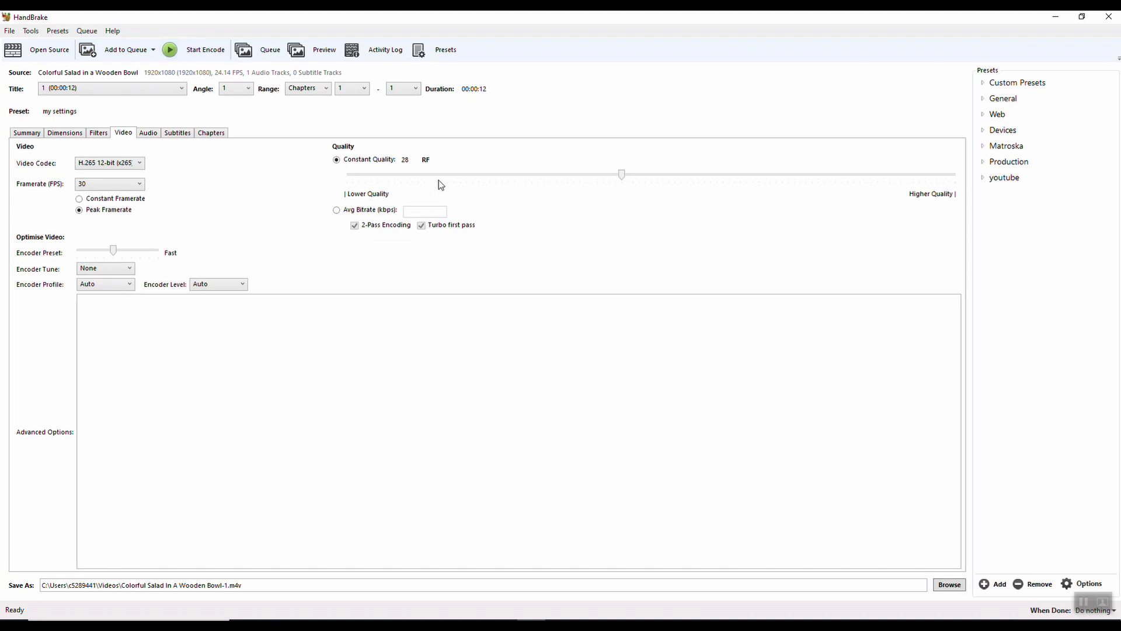
Try a constant quality of 30.5 RF and check frames of the video in the preview.
mouse_move(615, 181)
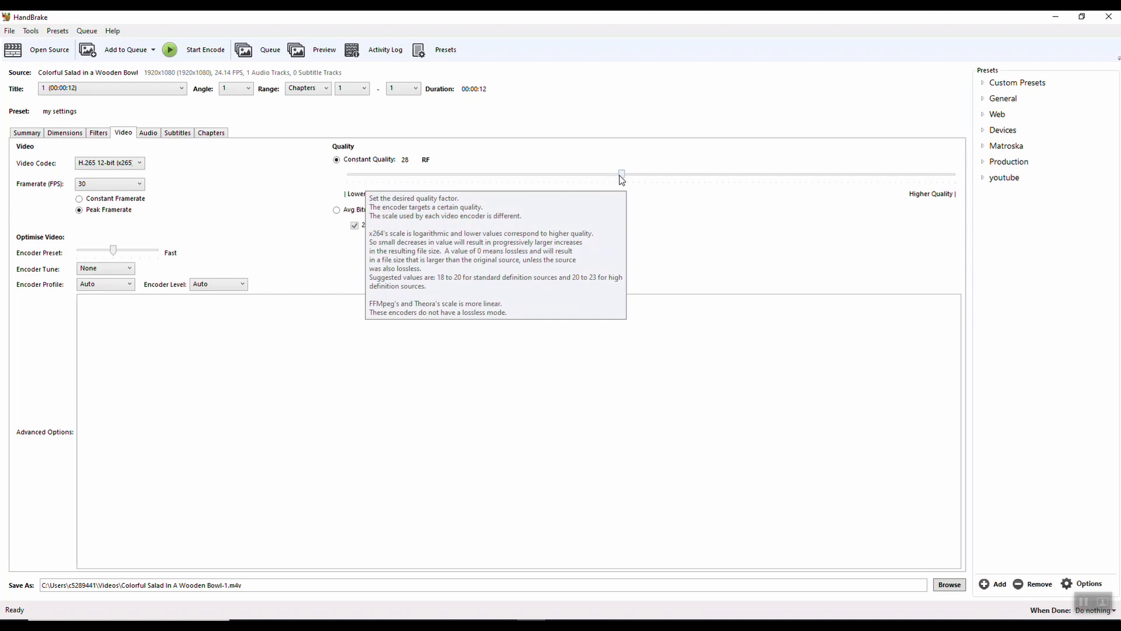
left_click_drag(621, 176, 590, 183)
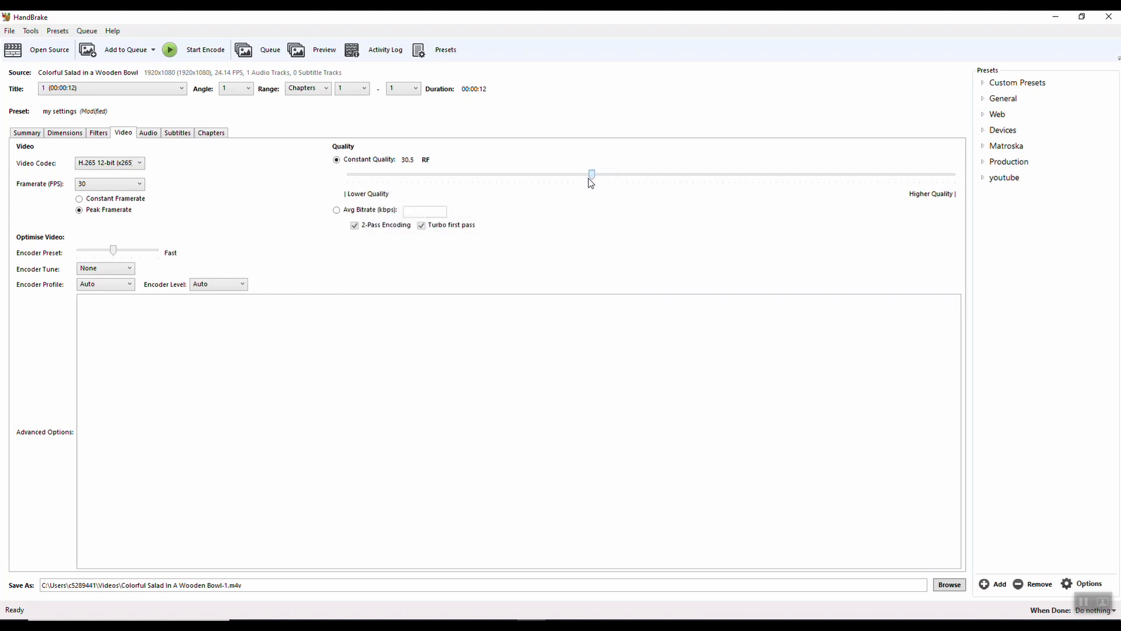
left_click(294, 51)
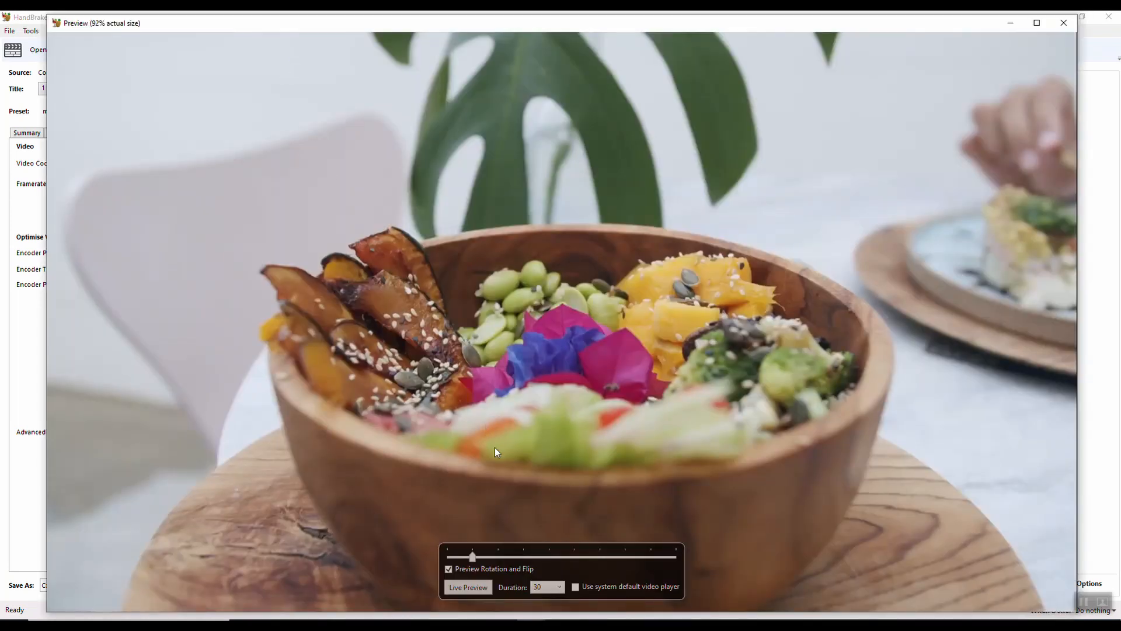
left_click_drag(473, 559, 579, 560)
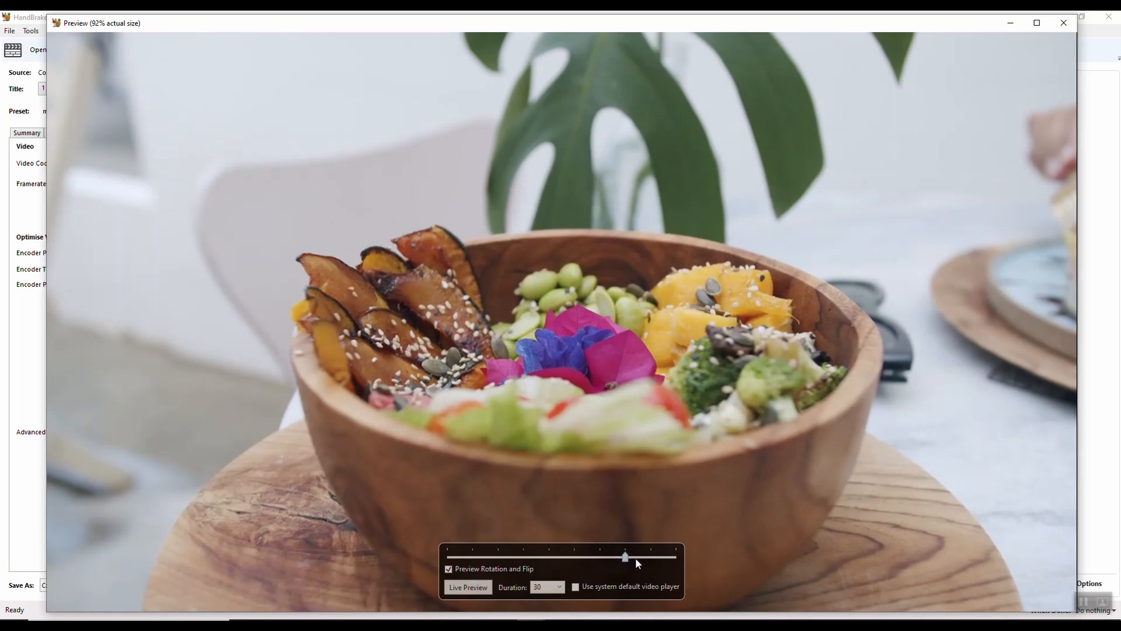
left_click(1063, 23)
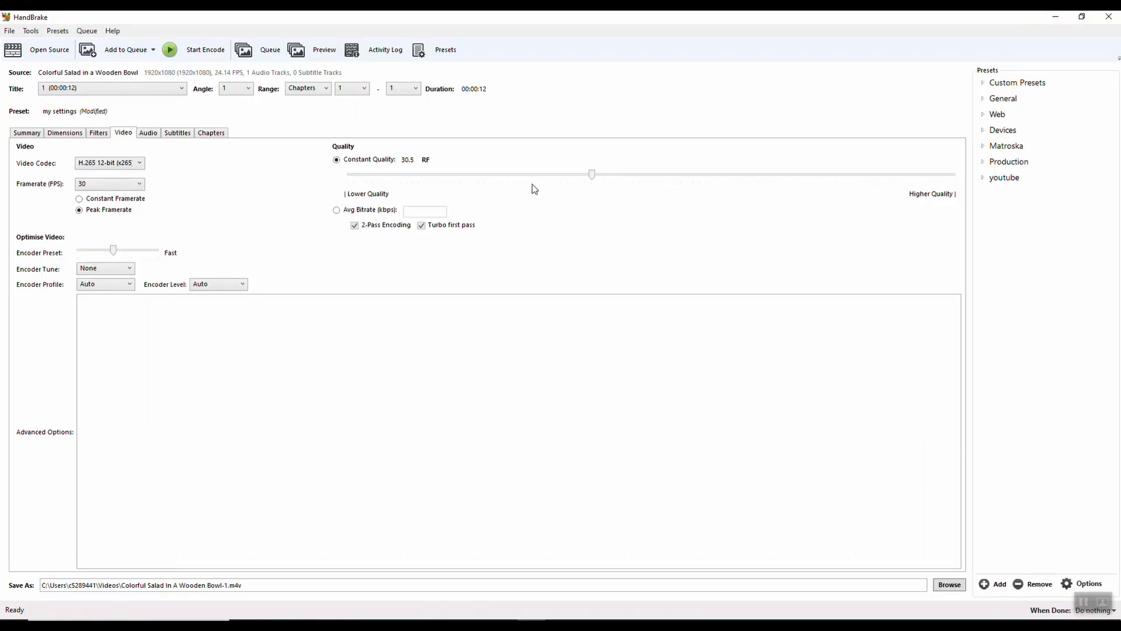
Set the constant quality to 34 RF and check an earlier frame of the salad video in the preview.
left_click_drag(591, 174, 550, 176)
left_click(316, 60)
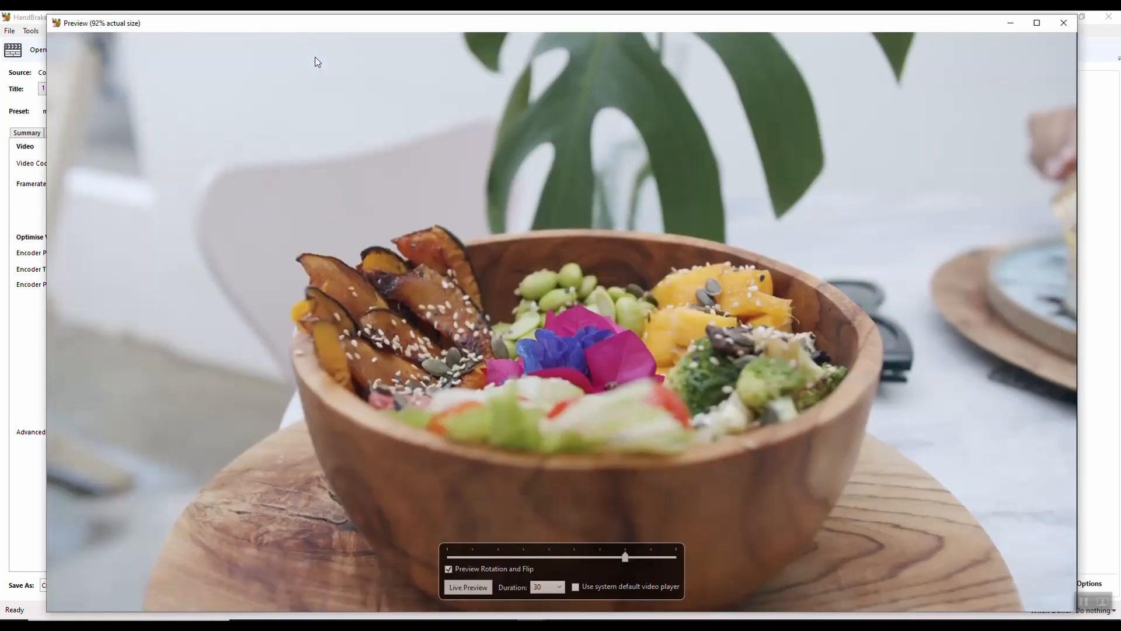
left_click_drag(616, 558, 540, 559)
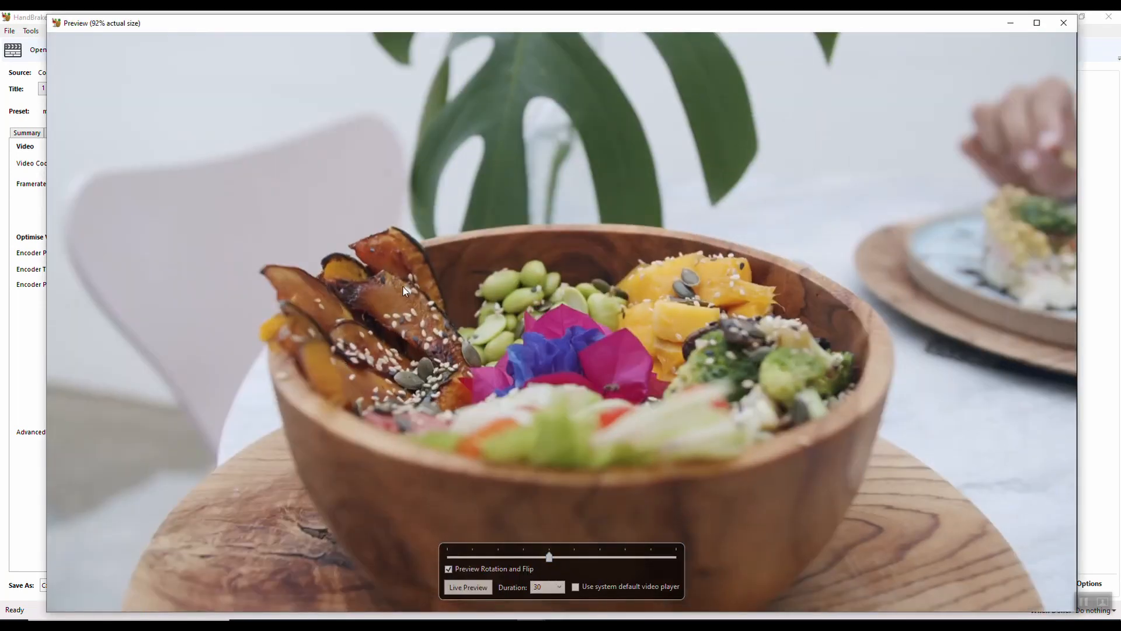
left_click(1061, 24)
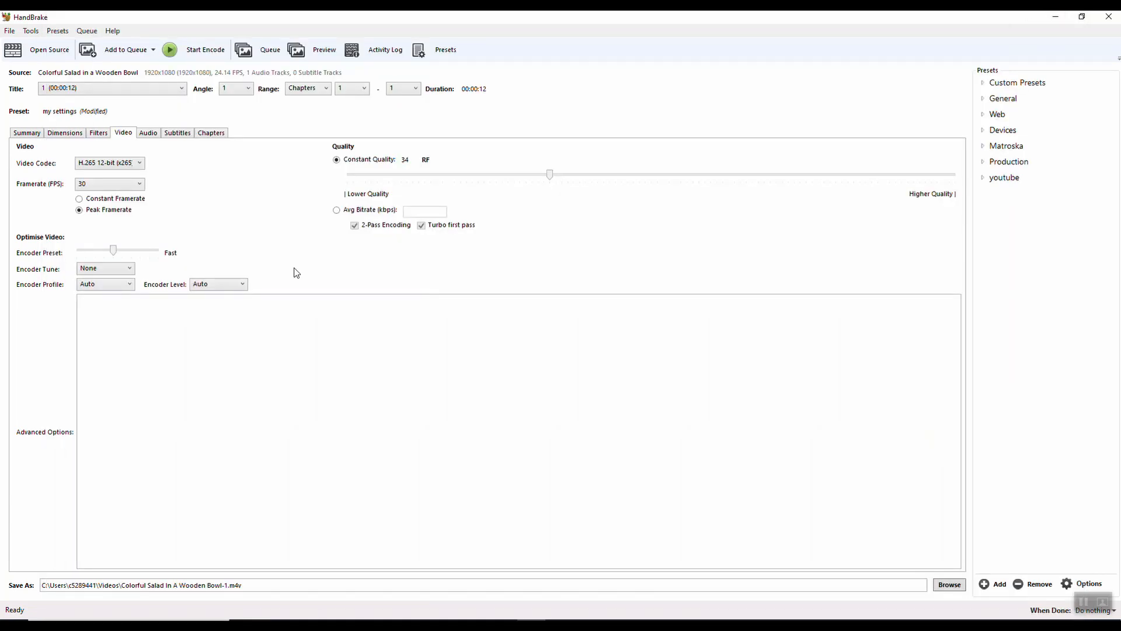
Start encoding the video, and select the output Colorful Salad In A Wooden Bowl-1.m4v in File Explorer's Videos folder.
left_click(169, 54)
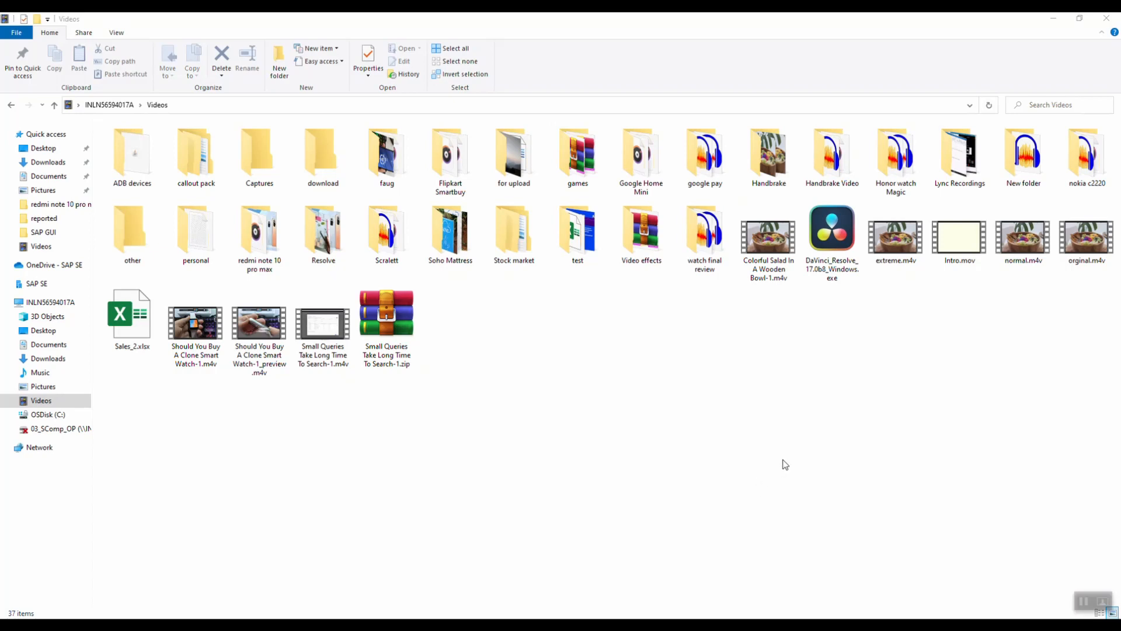
left_click(751, 270)
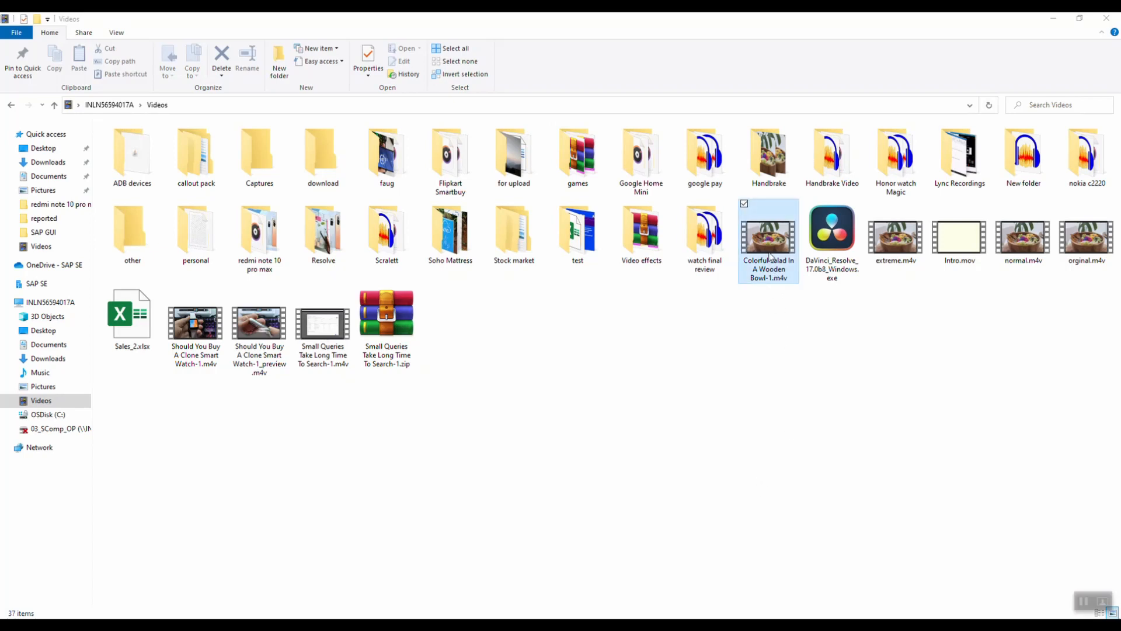